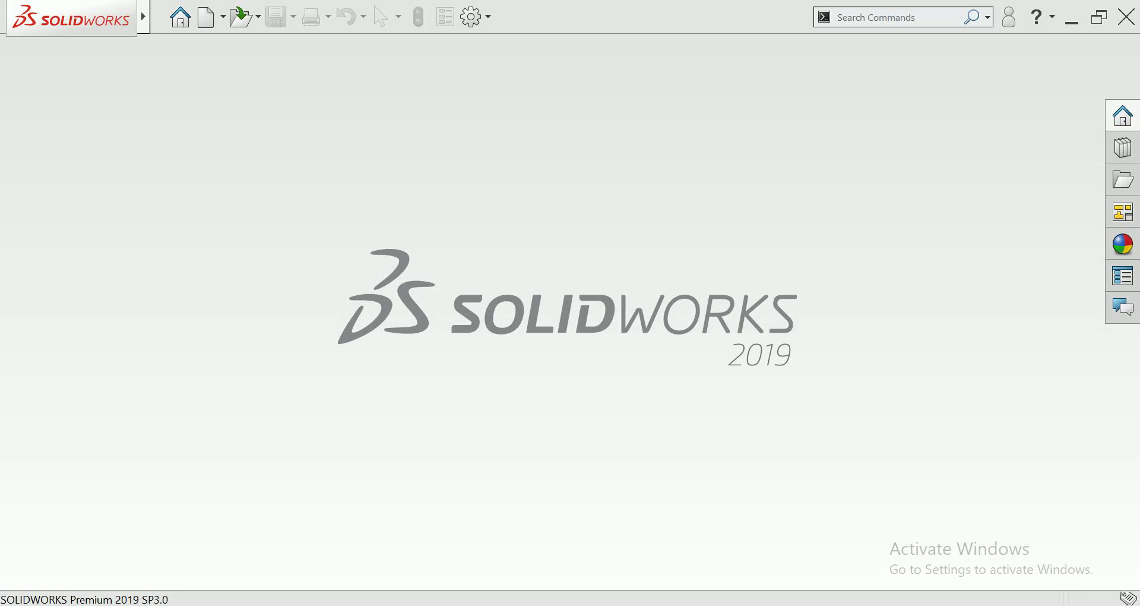
- Create a new part document and open a sketch on its Top Plane
{"action": "key", "text": "ctrl+n"}
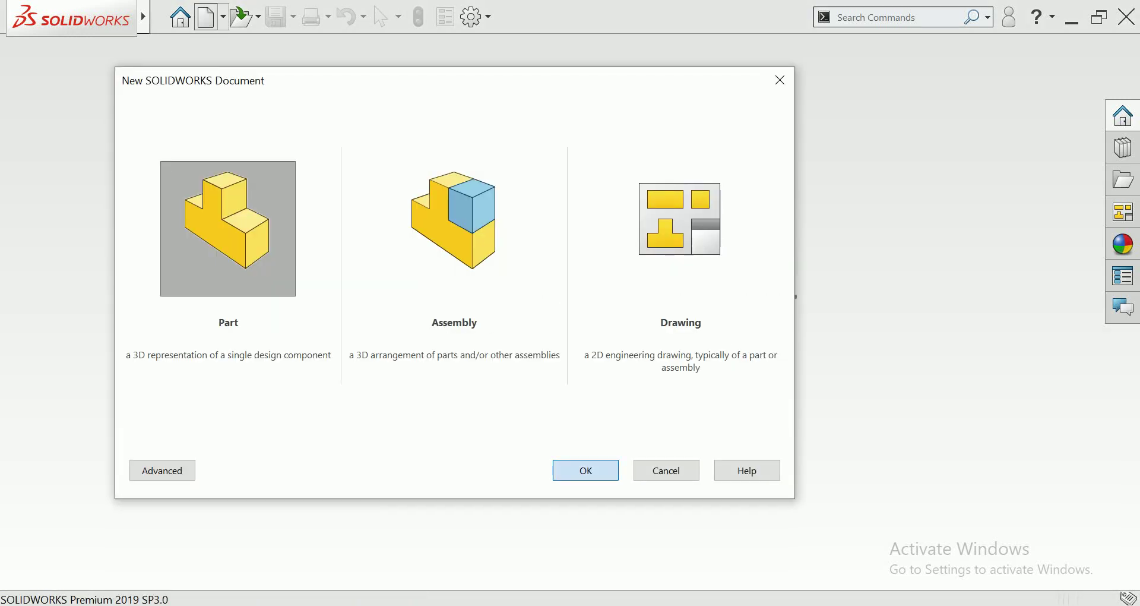
{"action": "key", "text": "Return"}
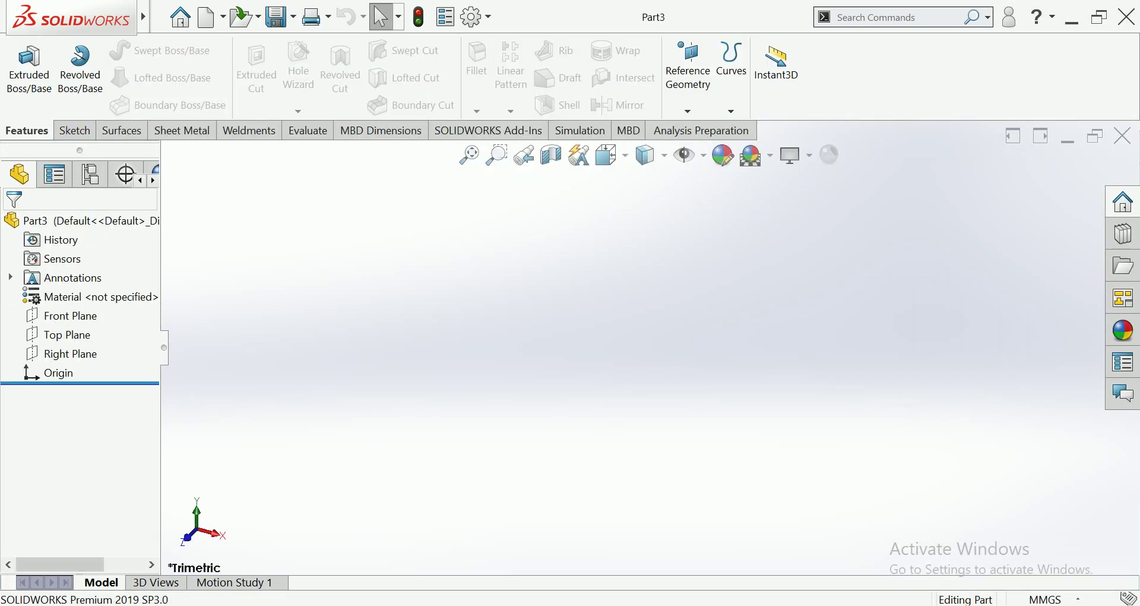
{"action": "left_click", "coordinate": [65, 334]}
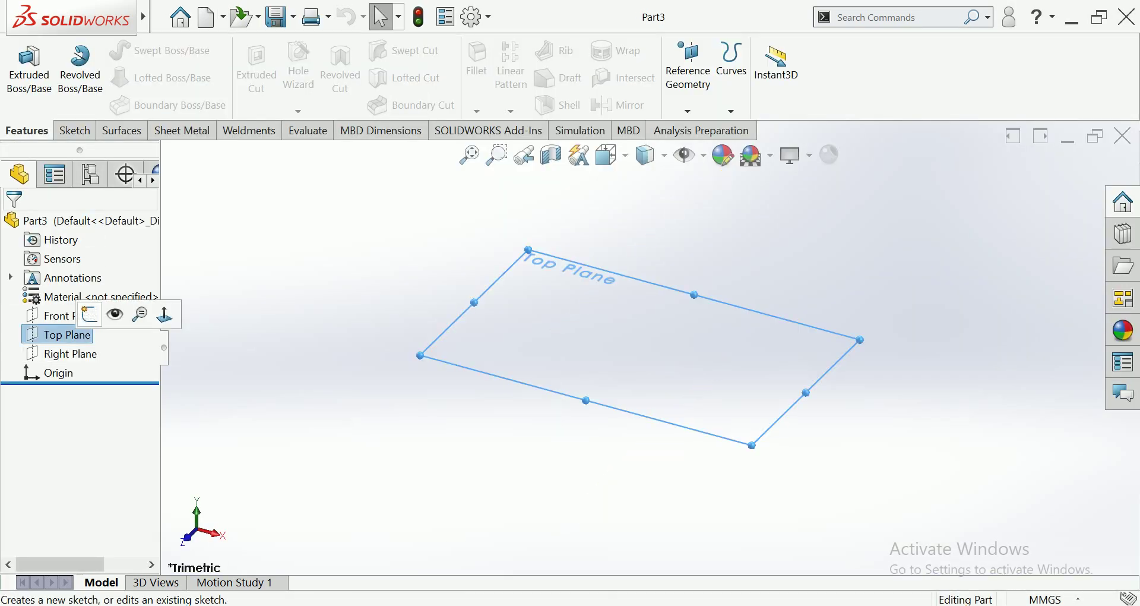
{"action": "left_click", "coordinate": [89, 314]}
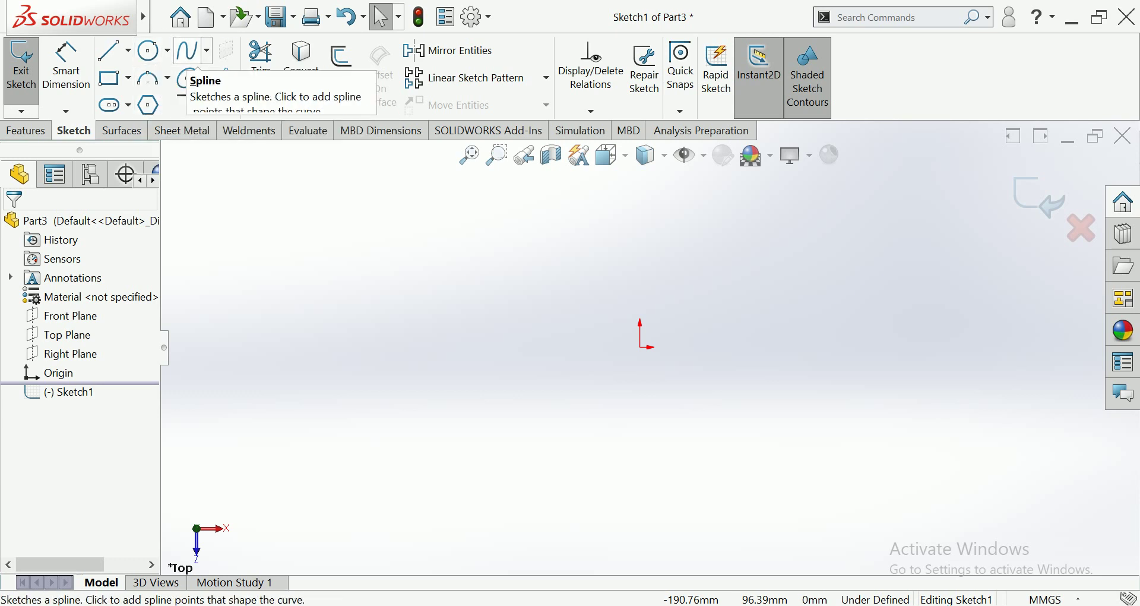
- Start a spline around the origin, placing points along the lower and right side
{"action": "left_click", "coordinate": [193, 51]}
{"action": "left_click", "coordinate": [611, 366]}
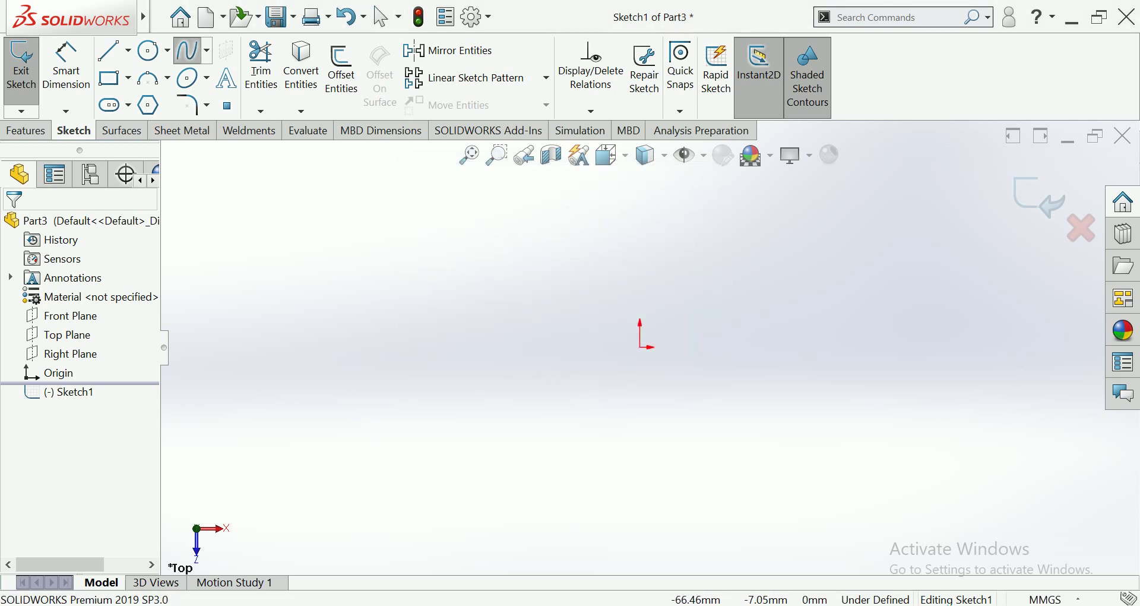
{"action": "left_click", "coordinate": [491, 374]}
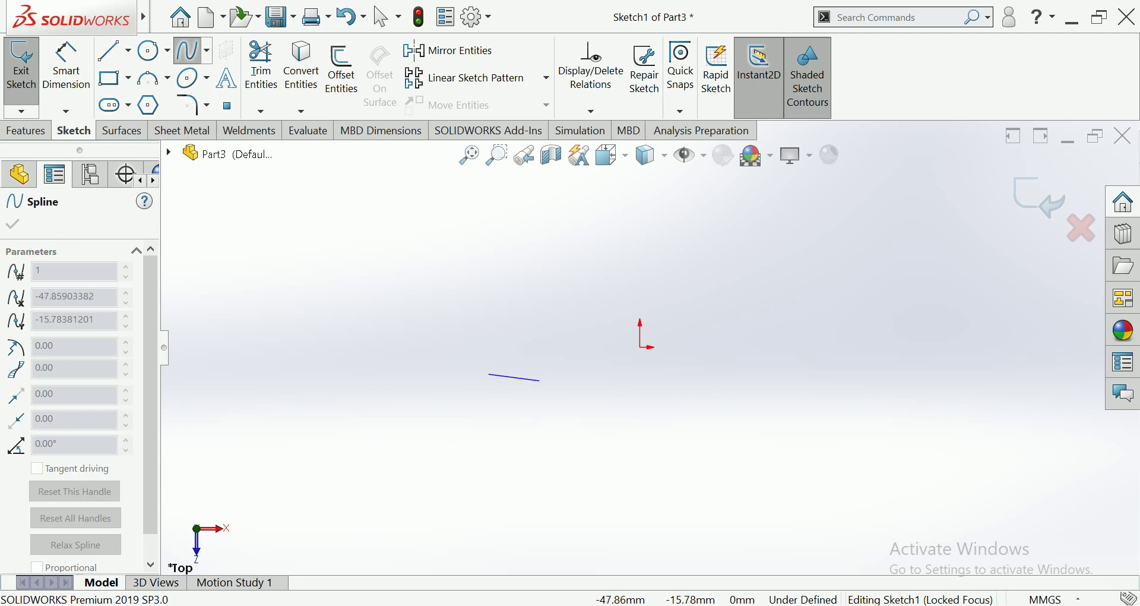
{"action": "left_click", "coordinate": [540, 380]}
{"action": "left_click", "coordinate": [520, 405]}
{"action": "left_click", "coordinate": [596, 414]}
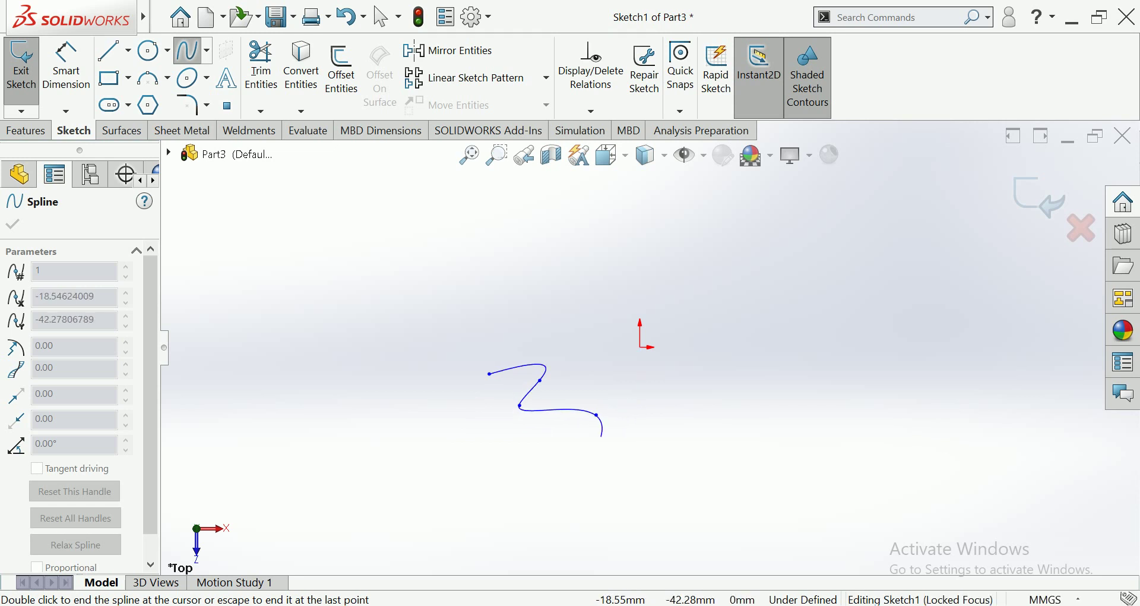
{"action": "left_click", "coordinate": [596, 436]}
{"action": "left_click", "coordinate": [655, 405]}
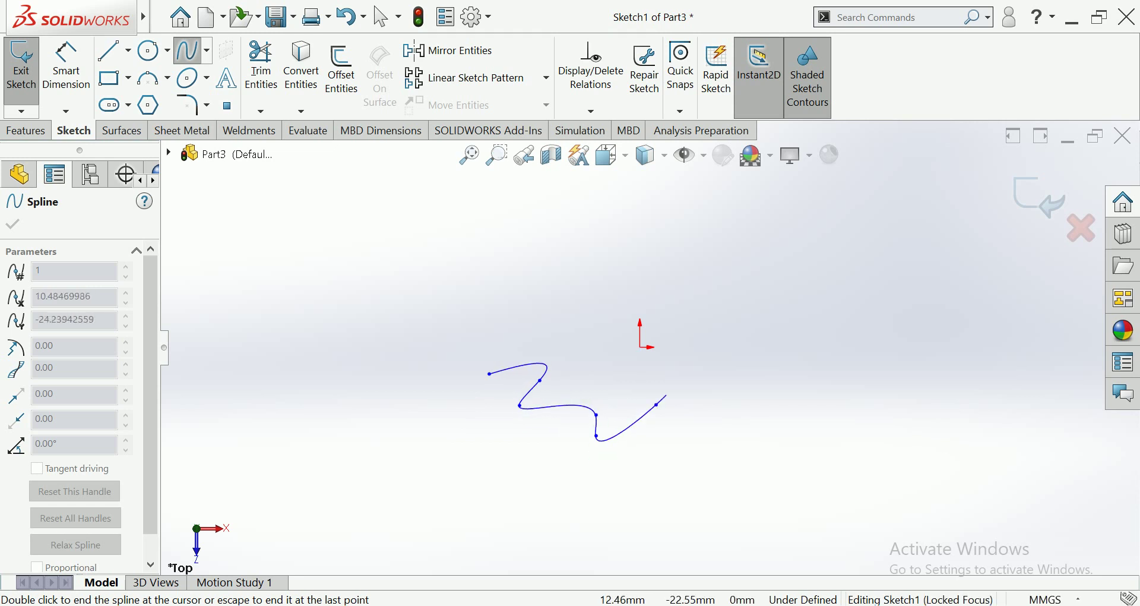
{"action": "left_click", "coordinate": [665, 374]}
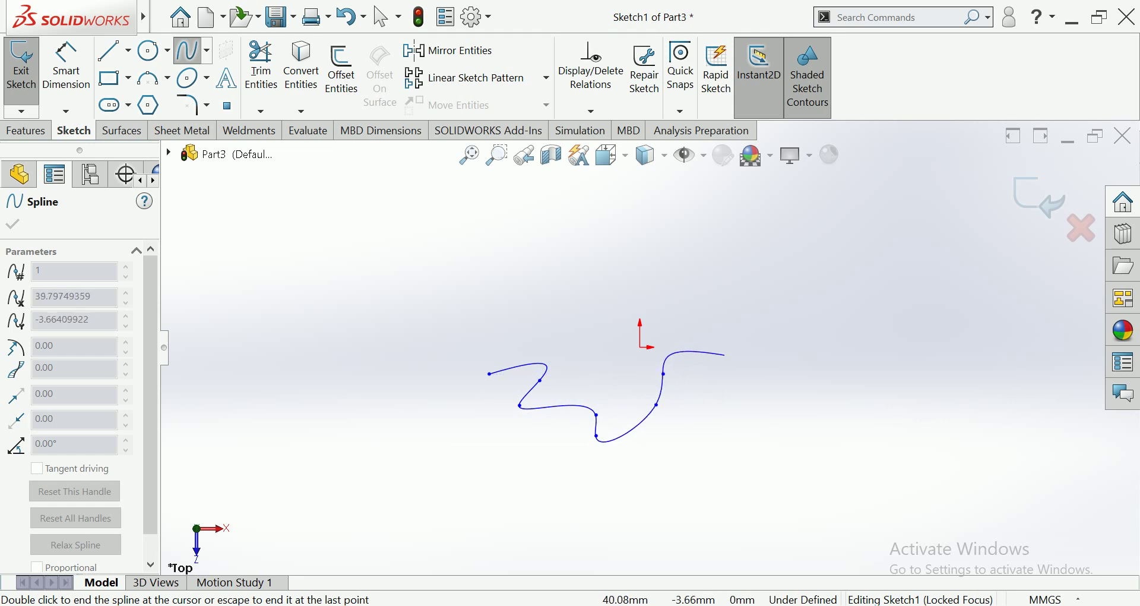
{"action": "left_click", "coordinate": [713, 369]}
{"action": "left_click", "coordinate": [752, 342]}
{"action": "left_click", "coordinate": [713, 315]}
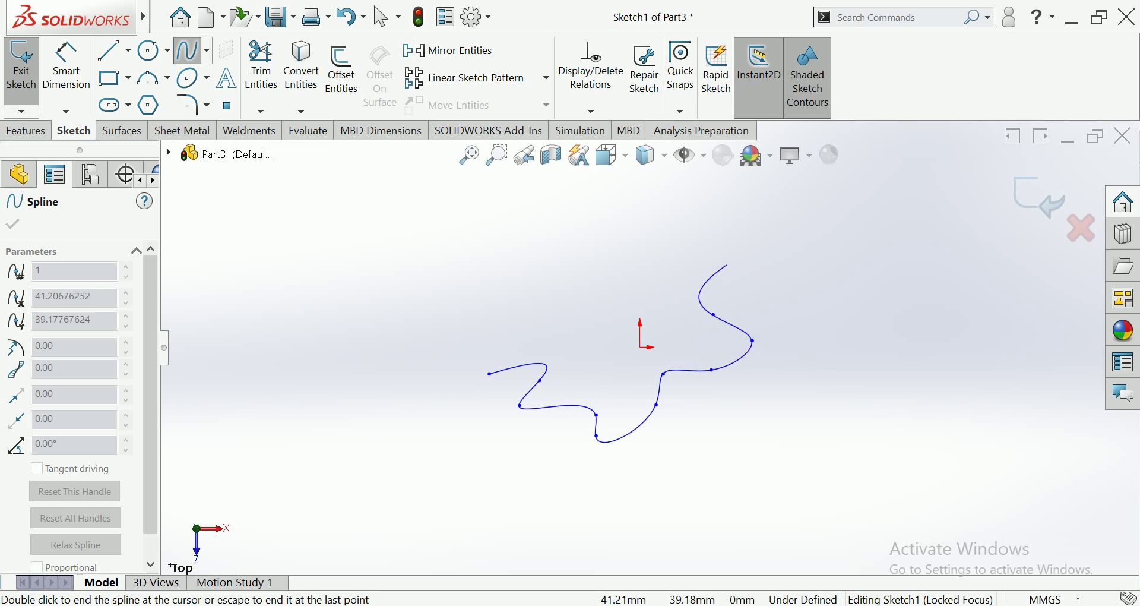
- Continue the spline across the upper peaks and close it at the start point
{"action": "left_click", "coordinate": [704, 272]}
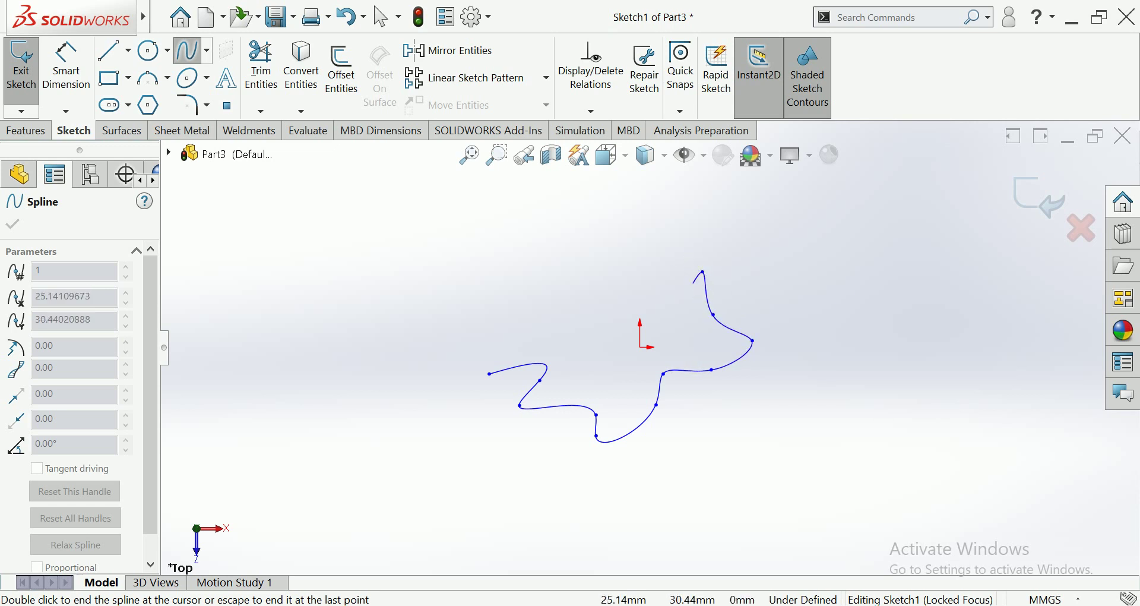
{"action": "left_click", "coordinate": [688, 291]}
{"action": "left_click", "coordinate": [646, 266]}
{"action": "left_click", "coordinate": [633, 303]}
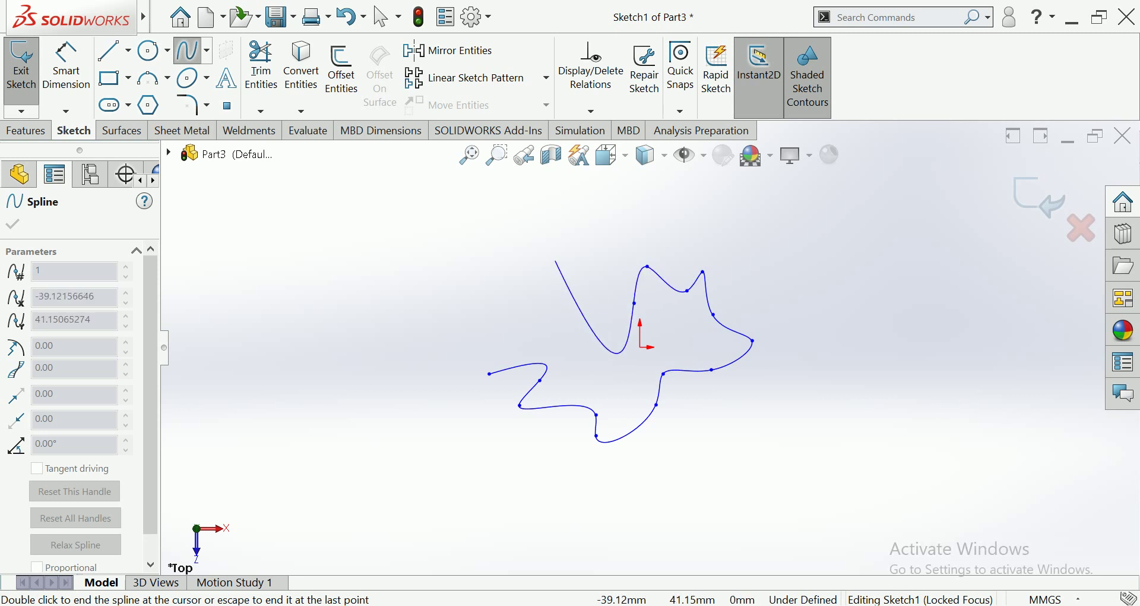
{"action": "left_click", "coordinate": [598, 290]}
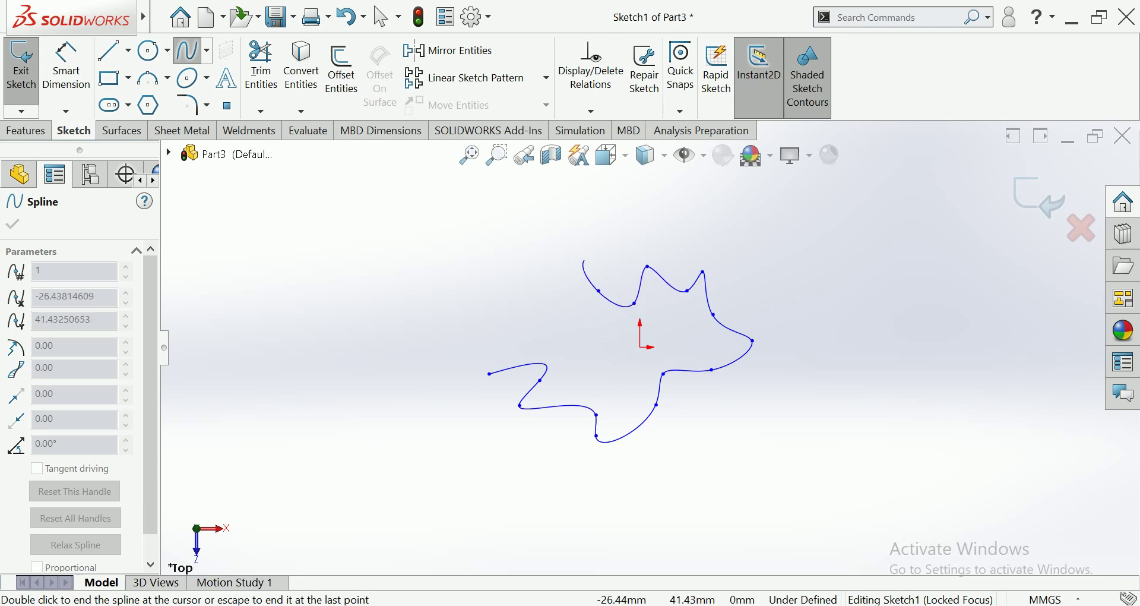
{"action": "left_click", "coordinate": [567, 264]}
{"action": "left_click", "coordinate": [564, 307]}
{"action": "left_click", "coordinate": [510, 314]}
{"action": "left_click", "coordinate": [498, 337]}
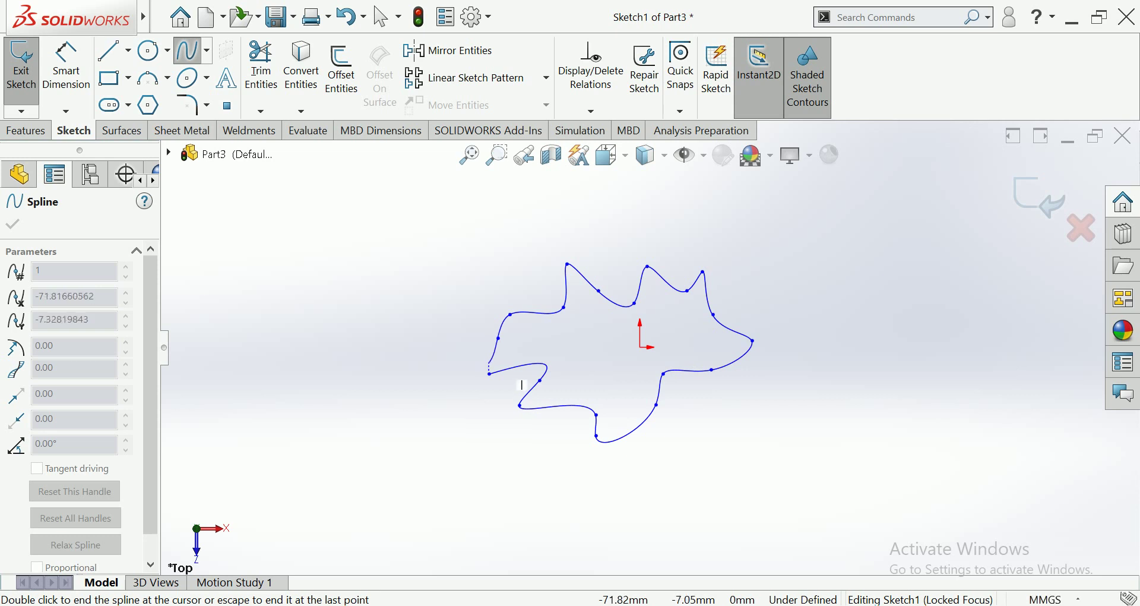
{"action": "left_click", "coordinate": [488, 373]}
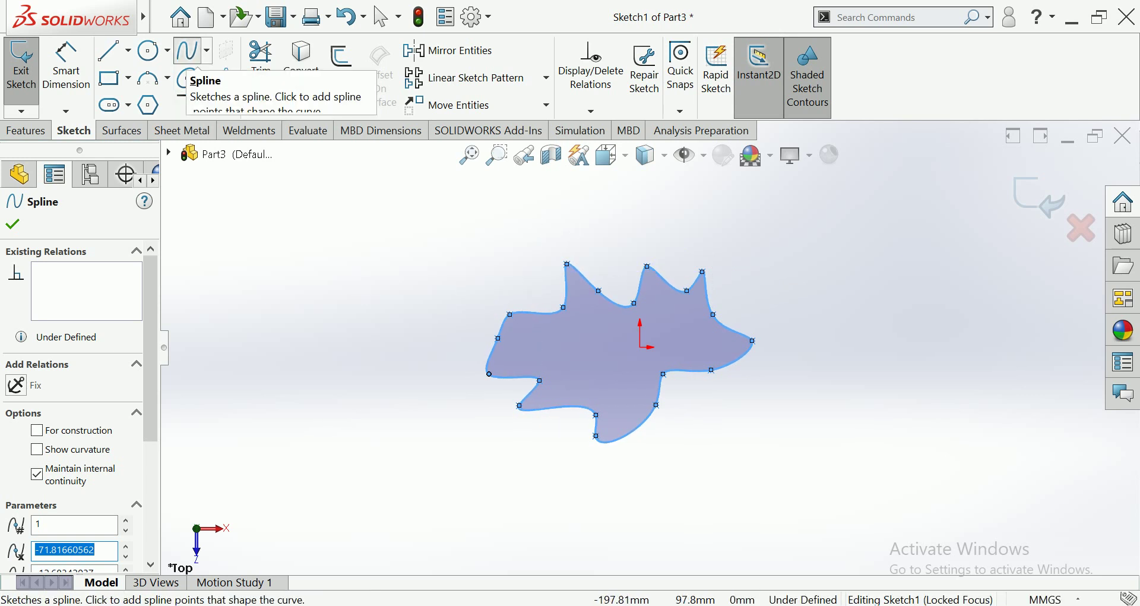
- Nudge the closed spline profile slightly to the right
{"action": "left_click", "coordinate": [380, 16]}
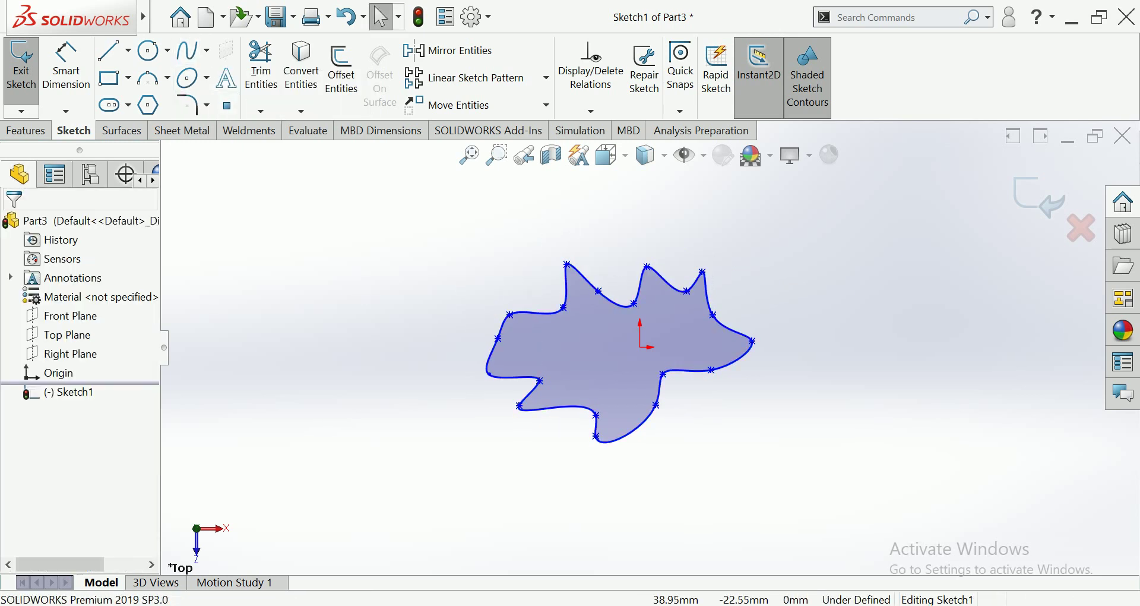
{"action": "left_click_drag", "start_coordinate": [611, 297], "coordinate": [649, 295]}
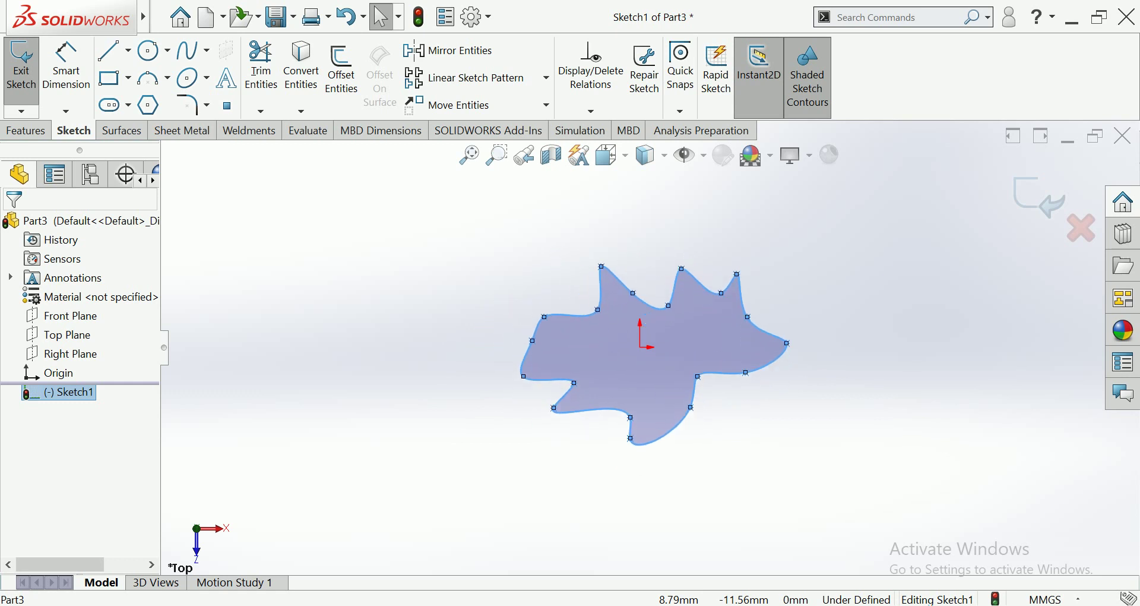
{"action": "key", "text": "Escape"}
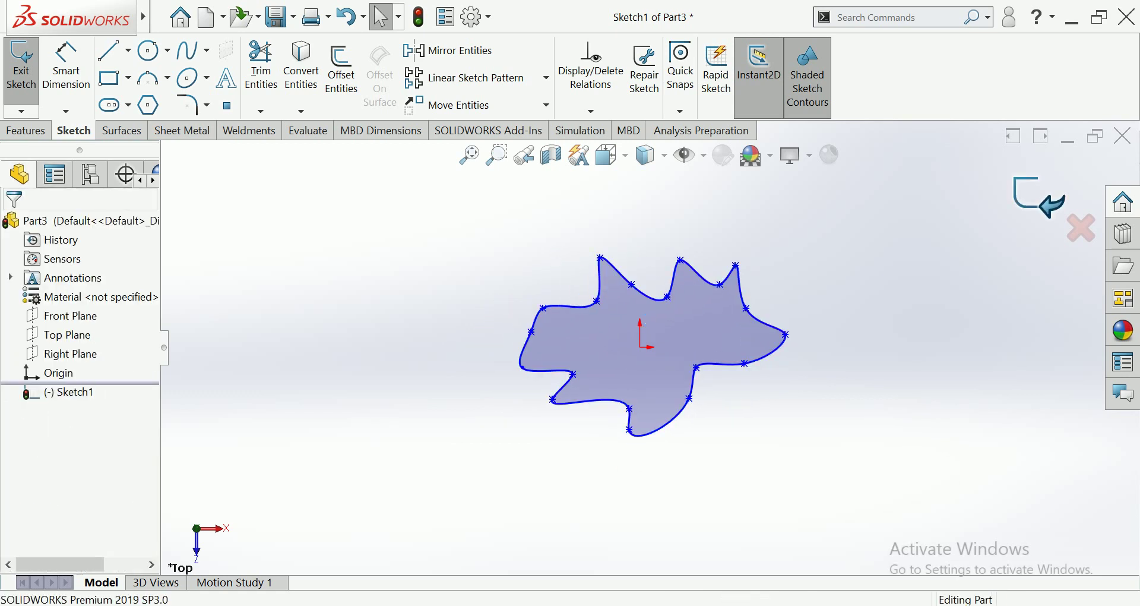
- Exit the profile sketch and begin a reference plane based on the Top Plane
{"action": "left_click", "coordinate": [1039, 196]}
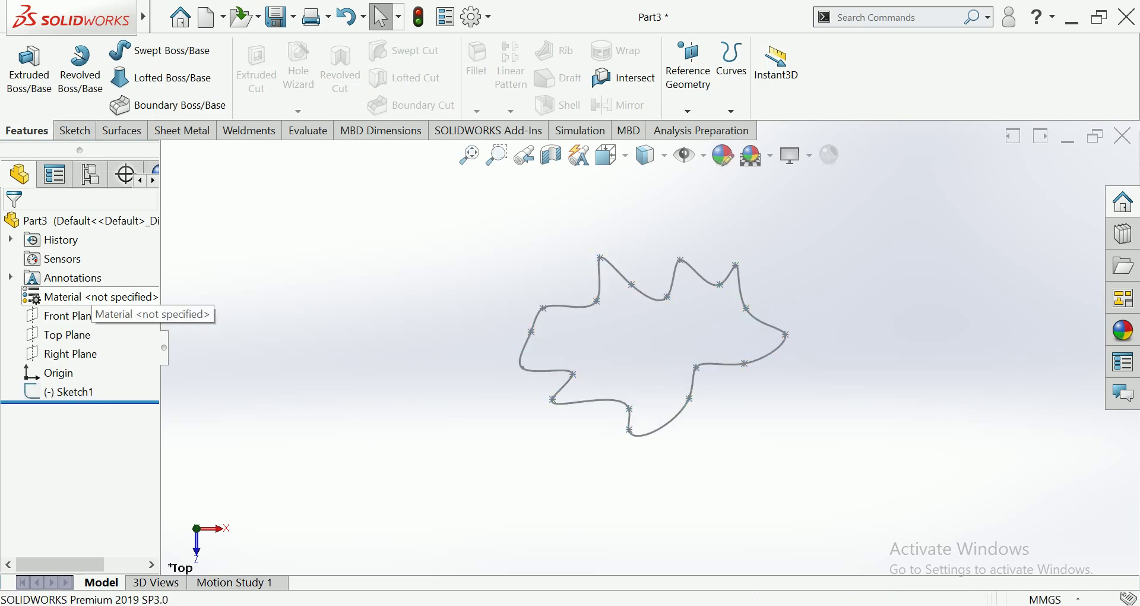
{"action": "left_click", "coordinate": [67, 335]}
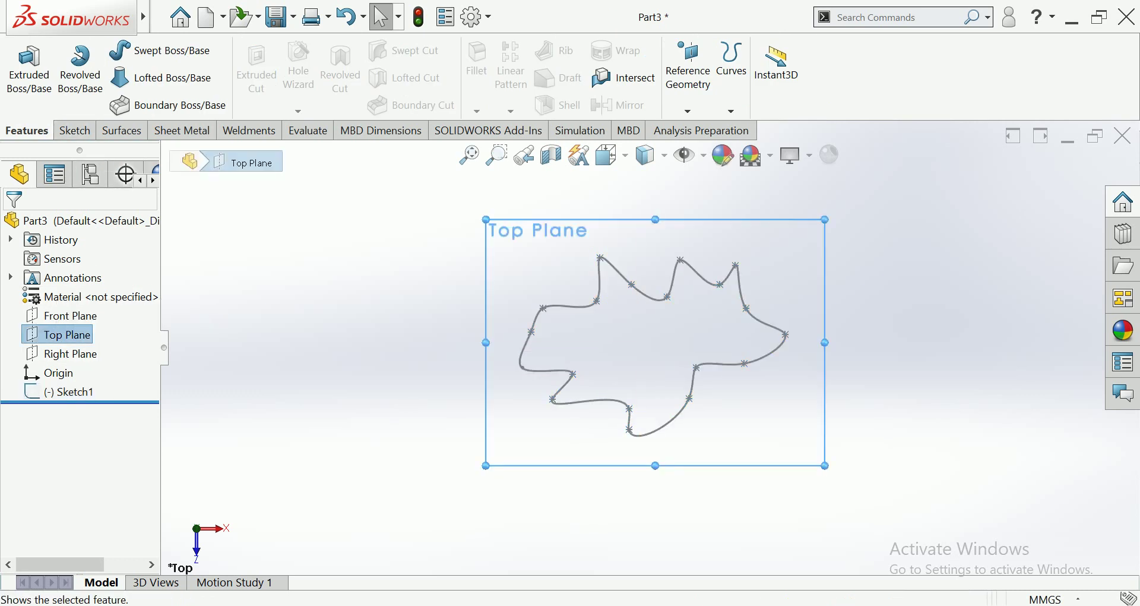
{"action": "left_click", "coordinate": [688, 71]}
{"action": "left_click", "coordinate": [704, 130]}
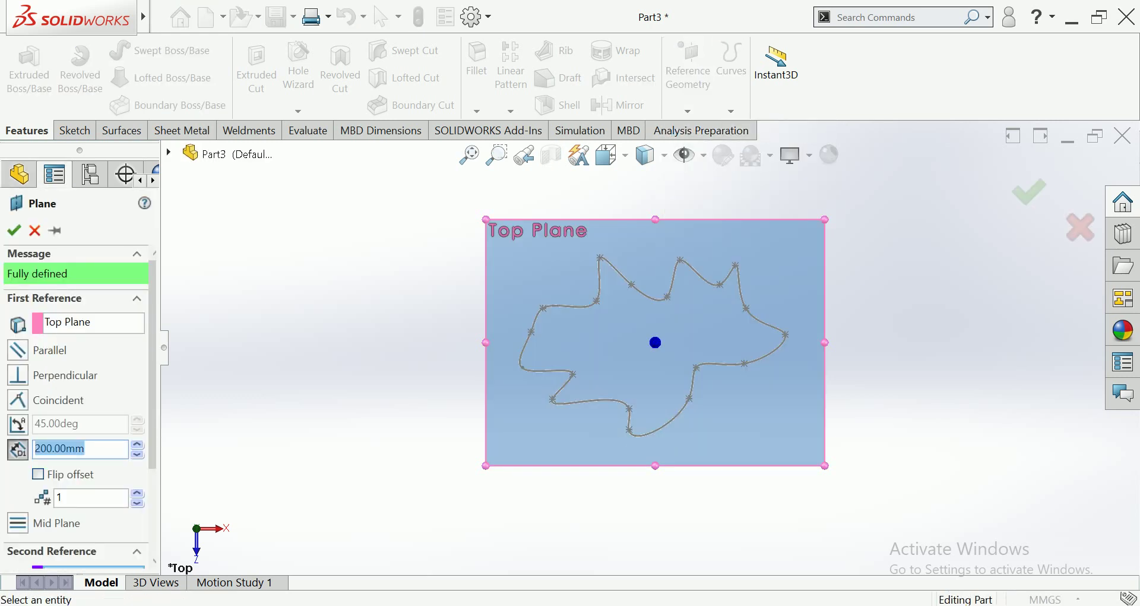
{"action": "left_click", "coordinate": [606, 155]}
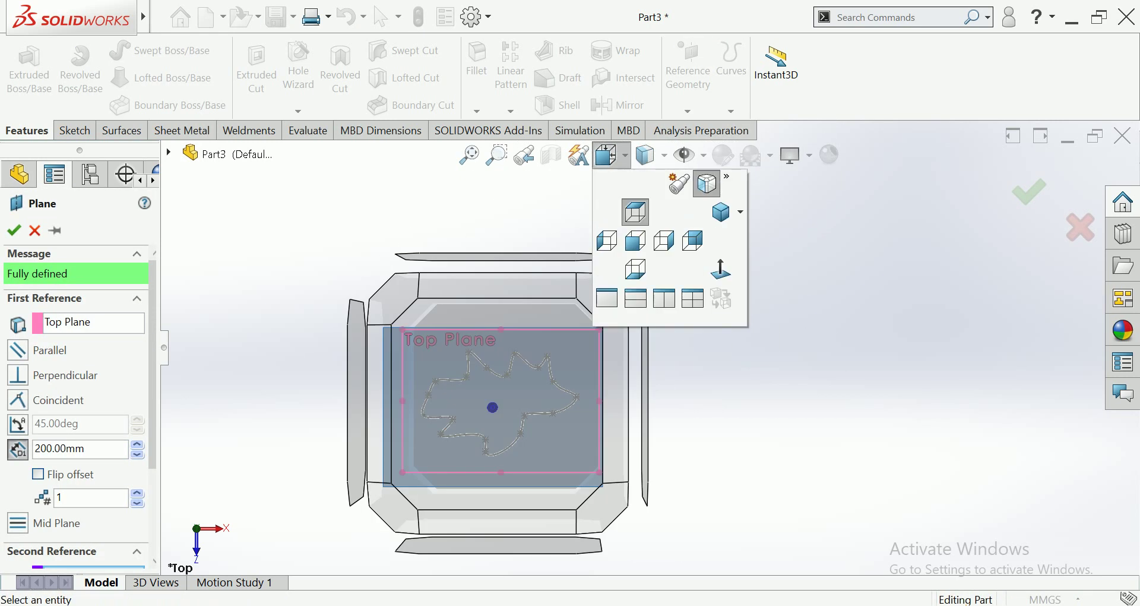
{"action": "left_click", "coordinate": [636, 269]}
{"action": "left_click", "coordinate": [605, 155]}
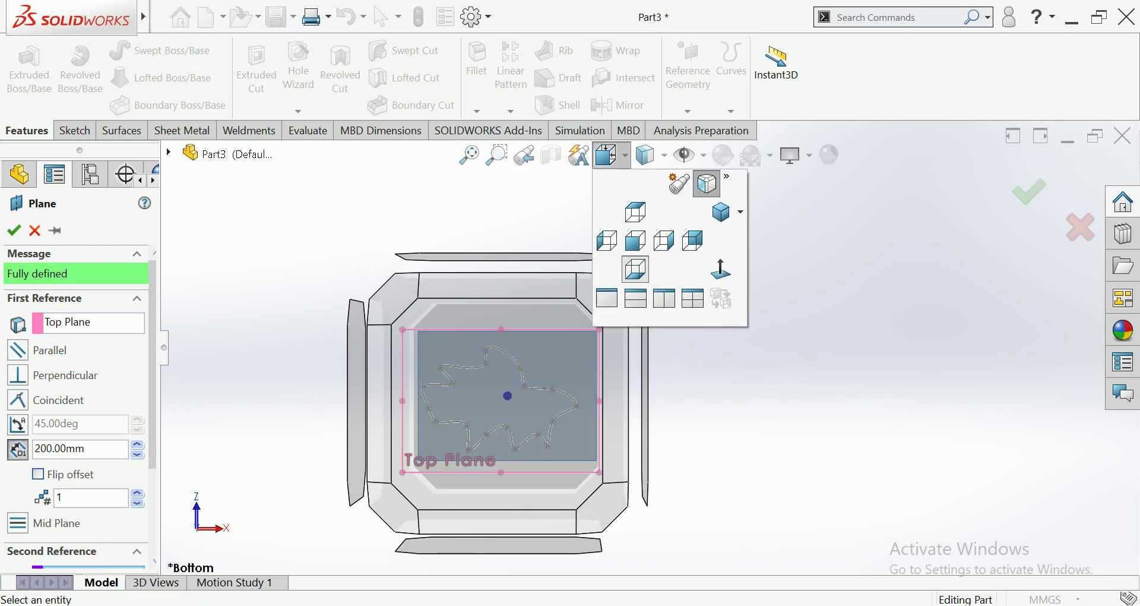
{"action": "left_click", "coordinate": [635, 241]}
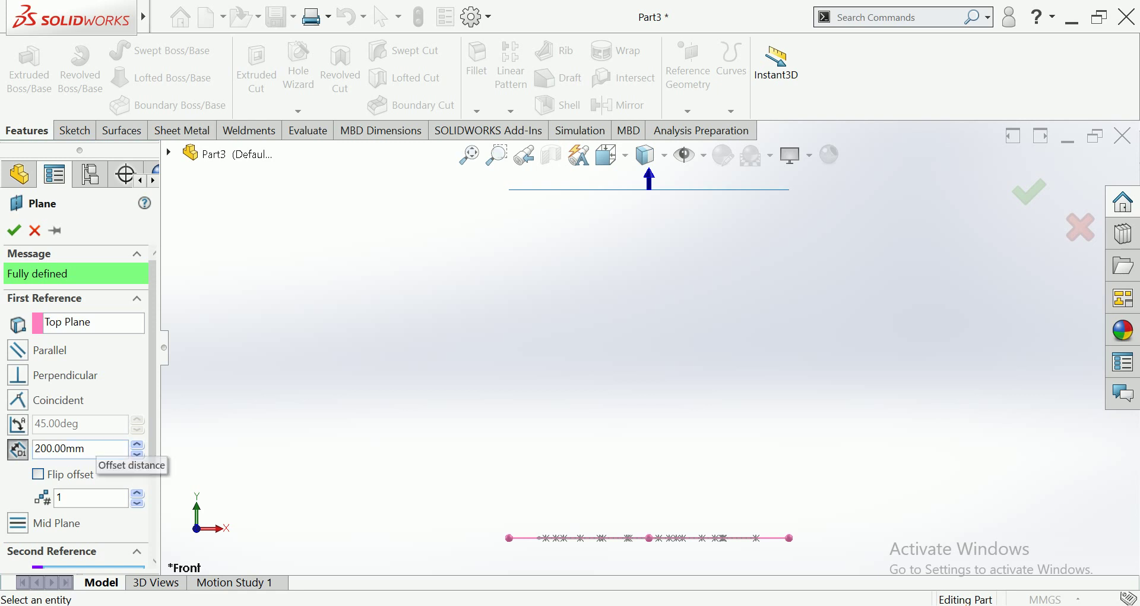
- Offset Plane1 150 mm above the Top Plane and confirm it
{"action": "left_click", "coordinate": [80, 448]}
{"action": "type", "text": "150"}
{"action": "key", "text": "Return"}
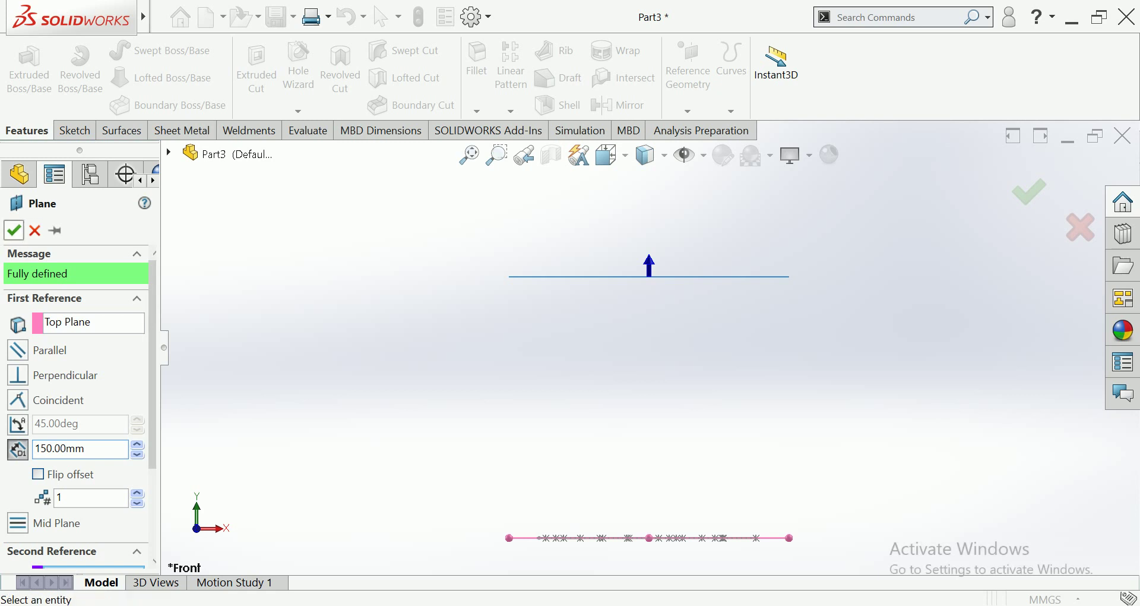
{"action": "key", "text": "Return"}
{"action": "key", "text": "ctrl+7"}
- Sketch on Plane1 face-on and draw a circle of radius about 26.79 left of the origin
{"action": "right_click", "coordinate": [525, 255]}
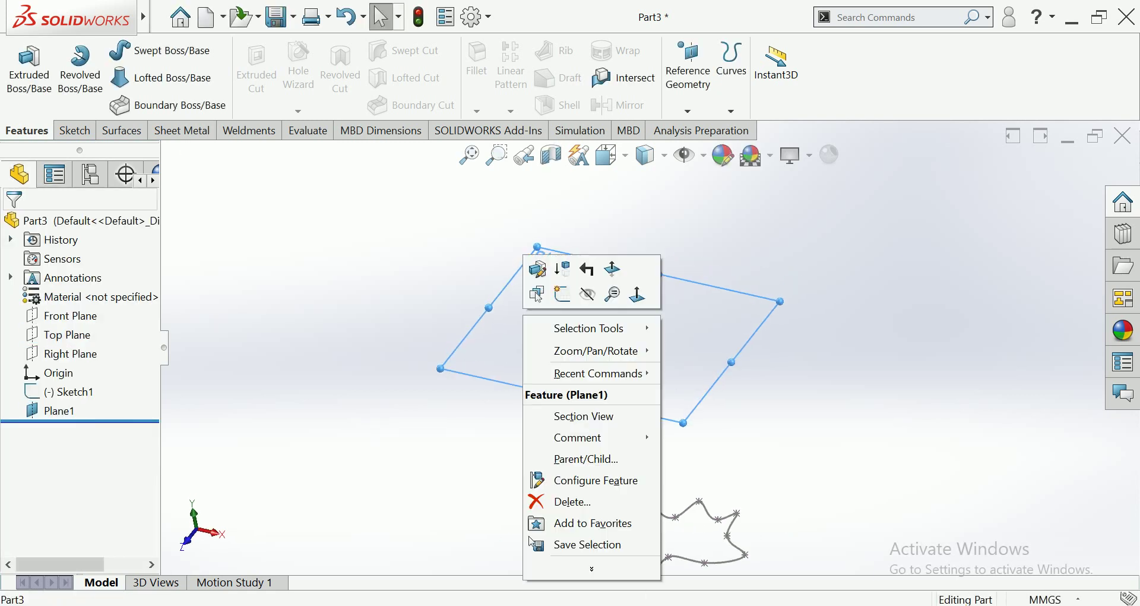
{"action": "left_click", "coordinate": [535, 264]}
{"action": "left_click", "coordinate": [606, 156]}
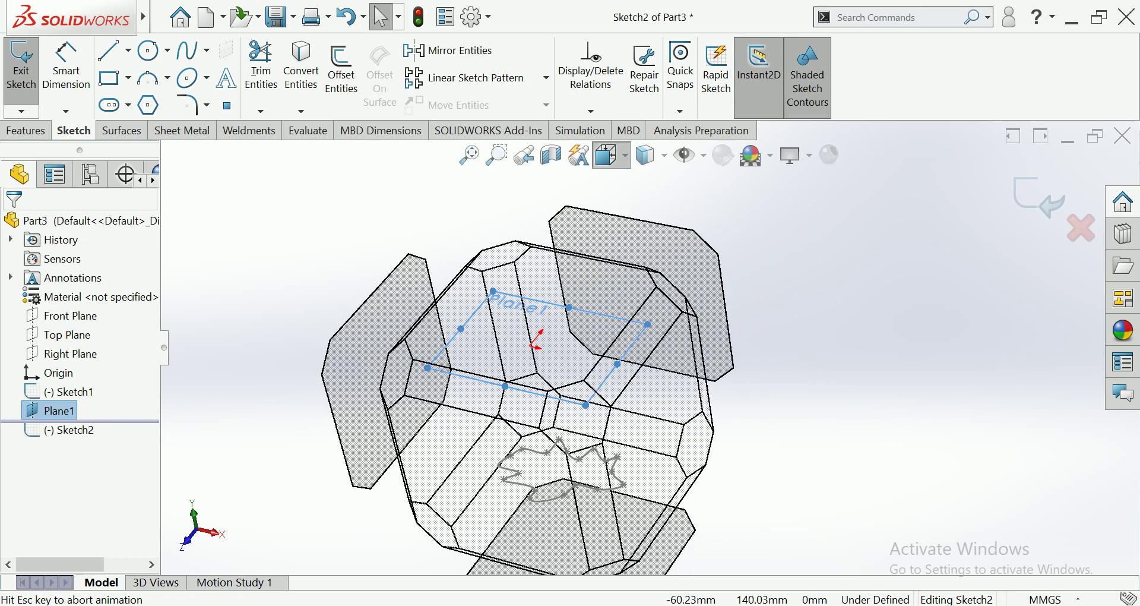
{"action": "key", "text": "ctrl+8"}
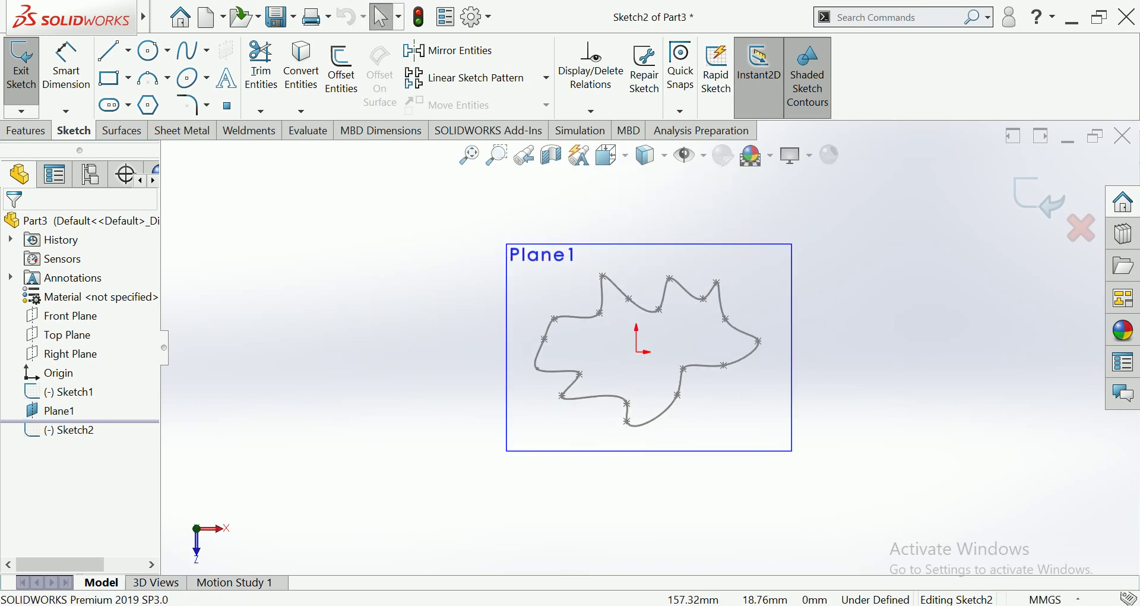
{"action": "left_click", "coordinate": [148, 50]}
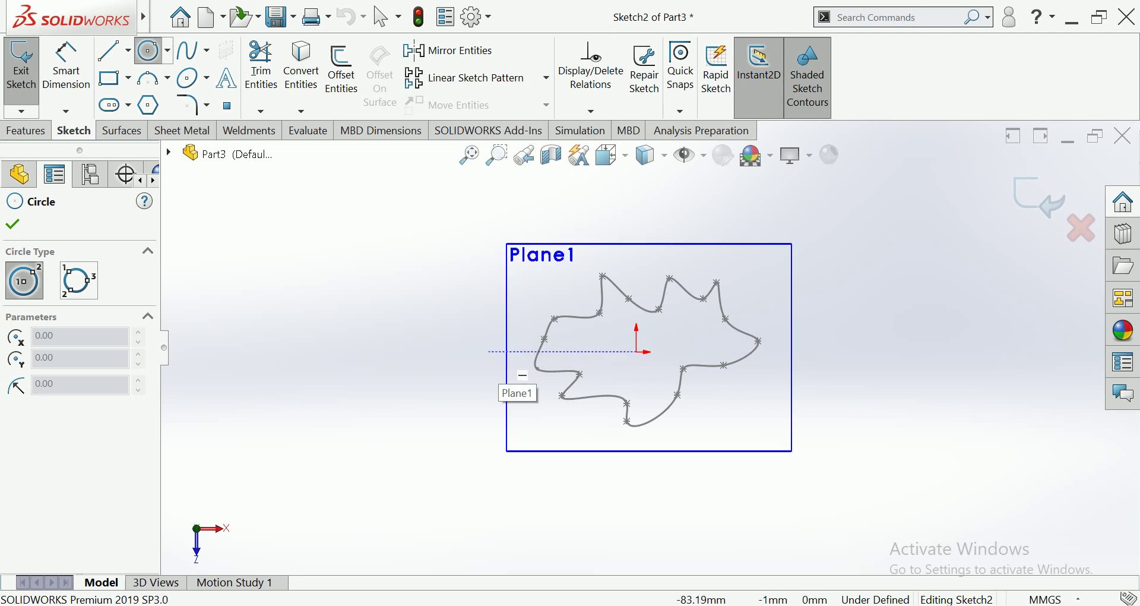
{"action": "left_click", "coordinate": [493, 352]}
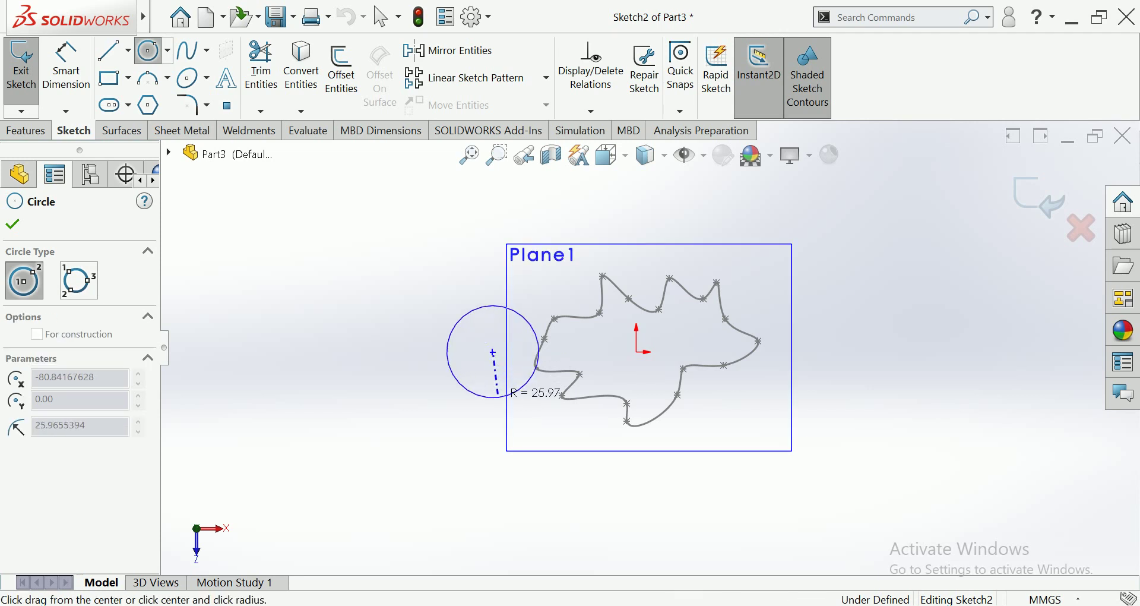
{"action": "left_click", "coordinate": [529, 421]}
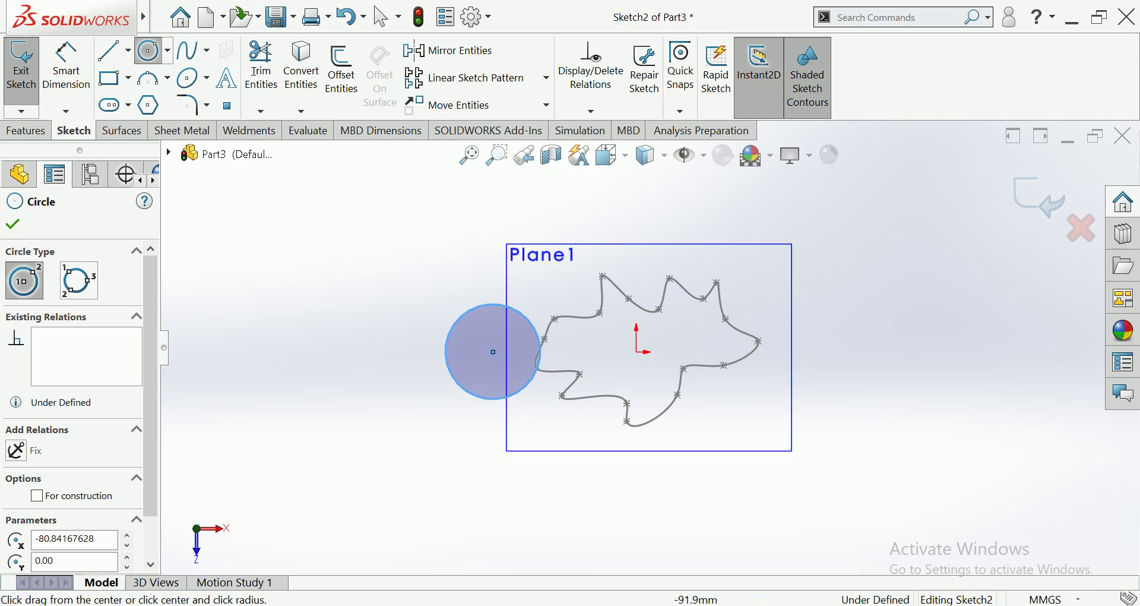
- Dimension the circle to a 50 mm diameter
{"action": "key", "text": "Escape"}
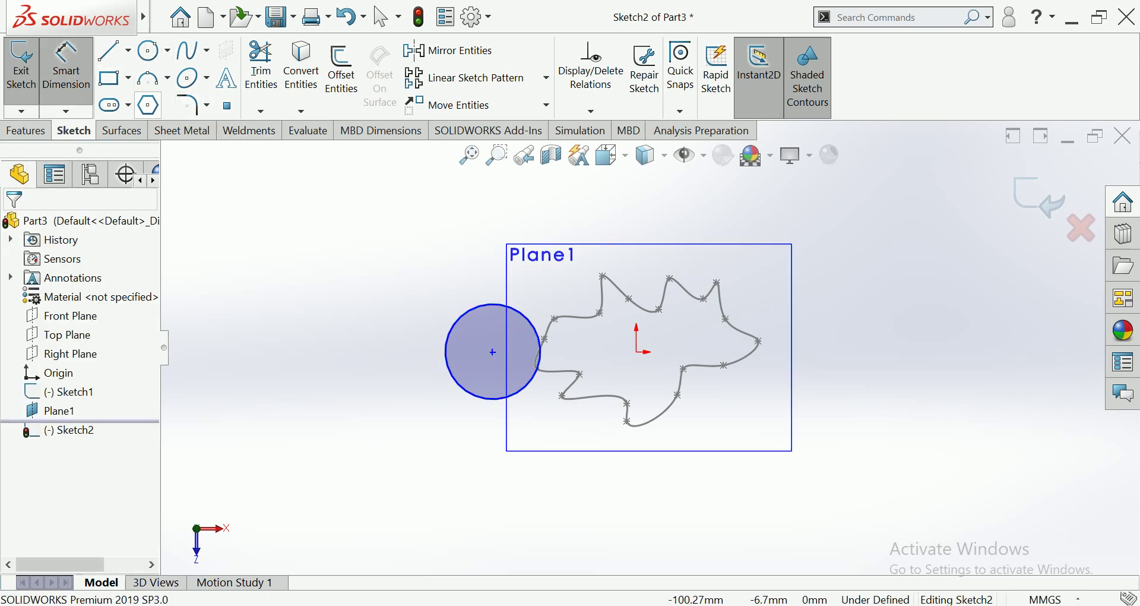
{"action": "left_click", "coordinate": [448, 357]}
{"action": "left_click", "coordinate": [371, 427]}
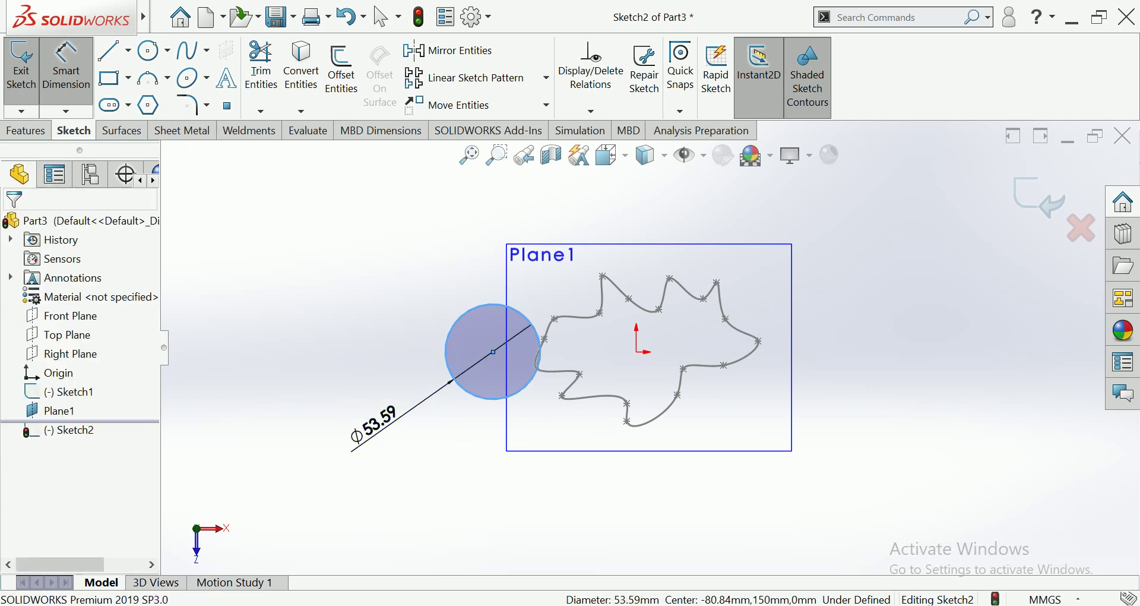
{"action": "type", "text": "50"}
{"action": "key", "text": "Return"}
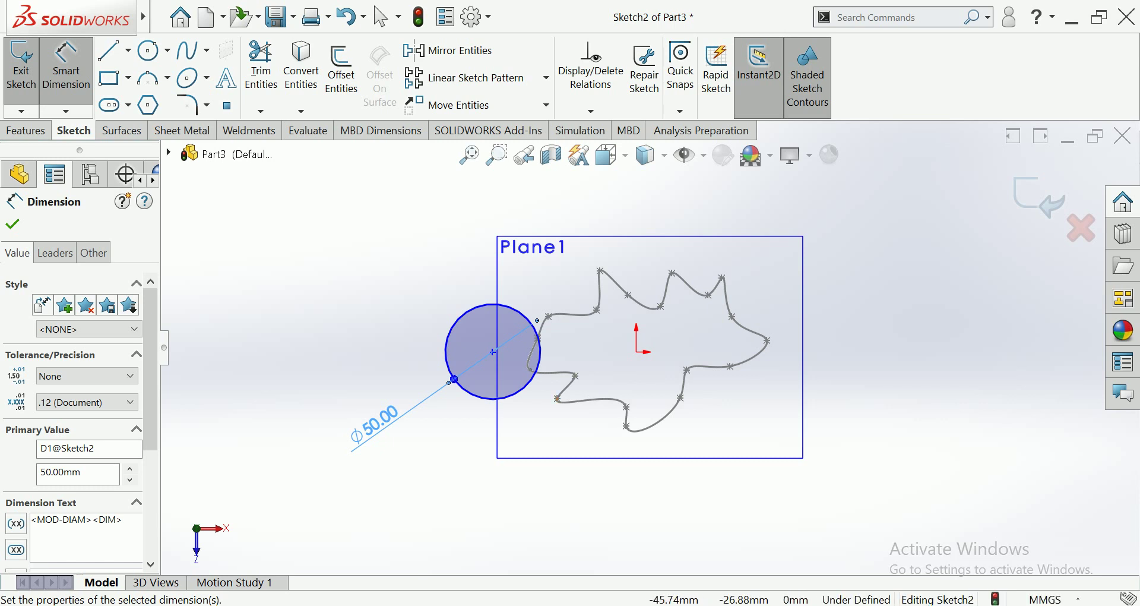
{"action": "key", "text": "Escape"}
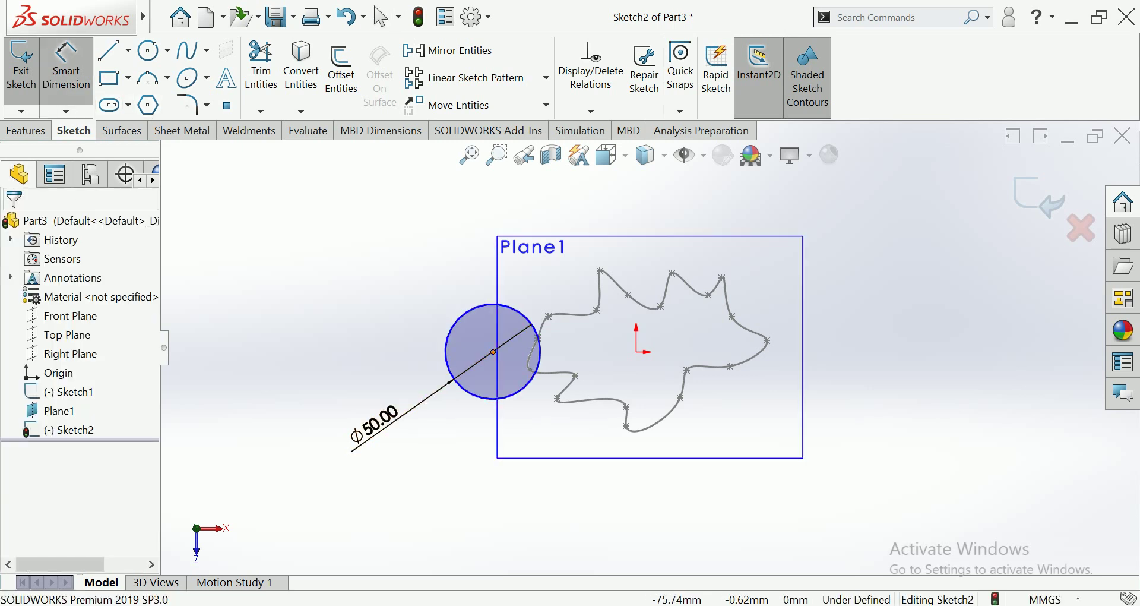
- Set the circle centre 75 mm horizontally from the origin
{"action": "left_click", "coordinate": [492, 352]}
{"action": "left_click", "coordinate": [636, 352]}
{"action": "left_click", "coordinate": [534, 520]}
{"action": "type", "text": "75"}
{"action": "key", "text": "Return"}
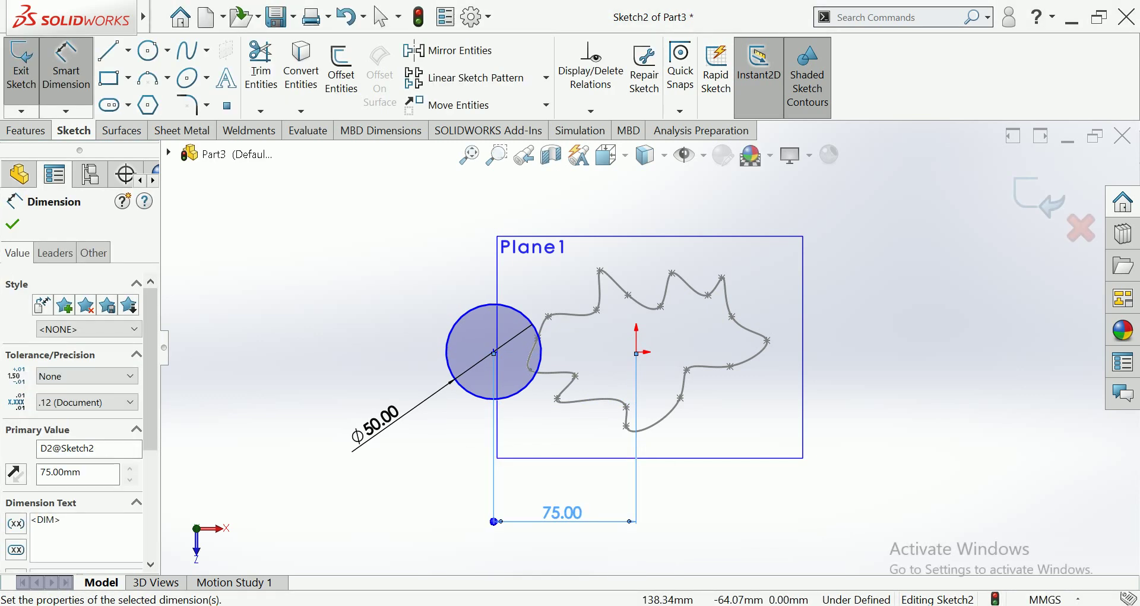
{"action": "key", "text": "Escape"}
{"action": "key", "text": "Escape"}
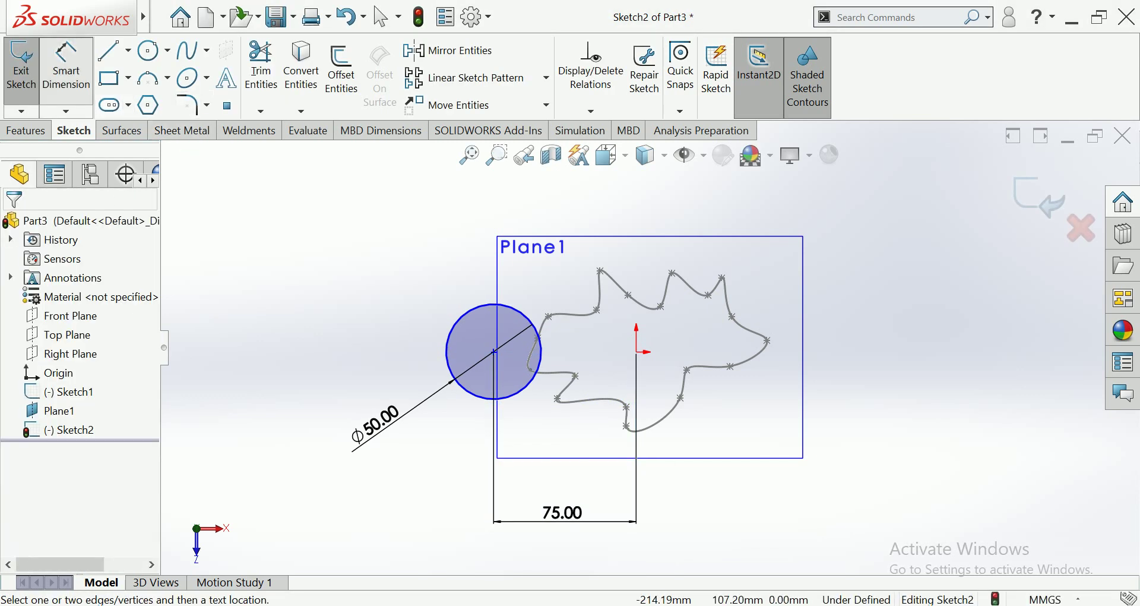
- Add a Horizontal relation between circle centre and origin, then exit the sketch
{"action": "left_click", "coordinate": [494, 352]}
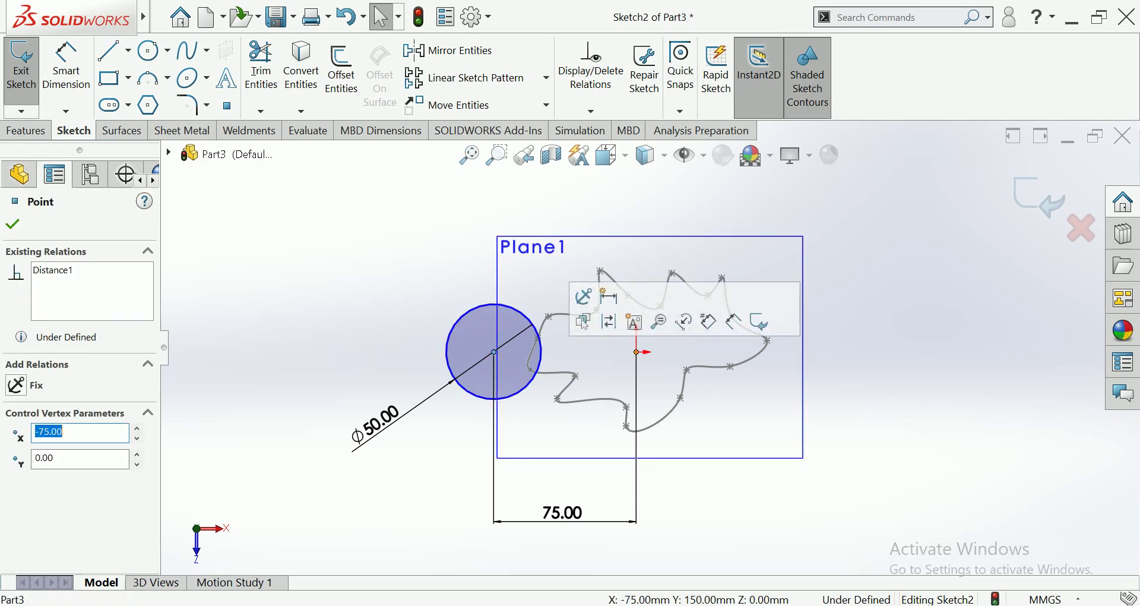
{"action": "left_click", "coordinate": [636, 352], "text": "ctrl"}
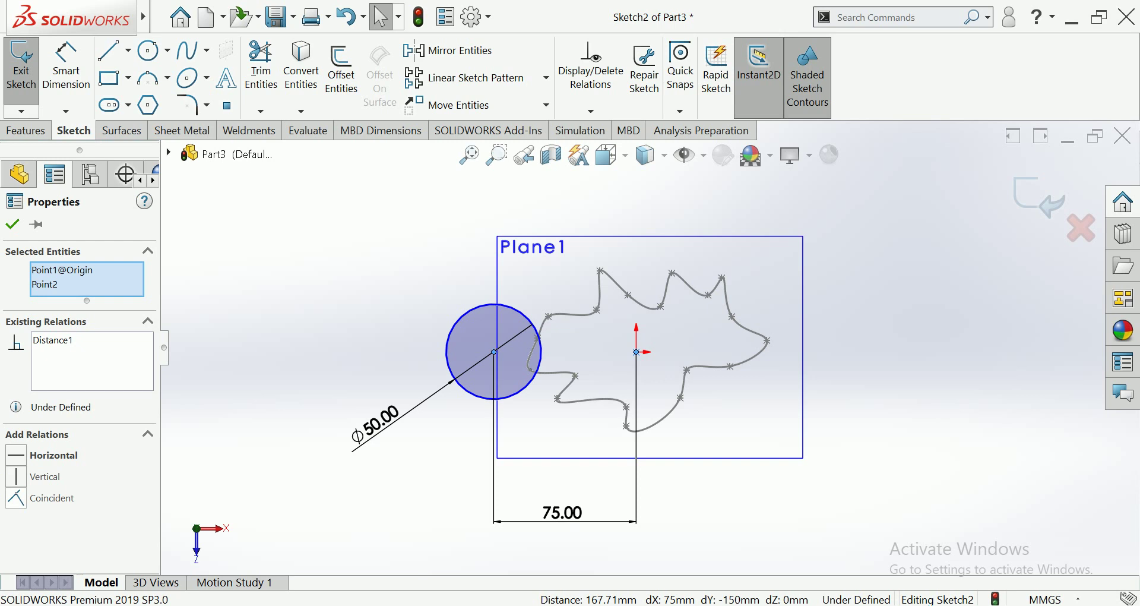
{"action": "left_click", "coordinate": [16, 455]}
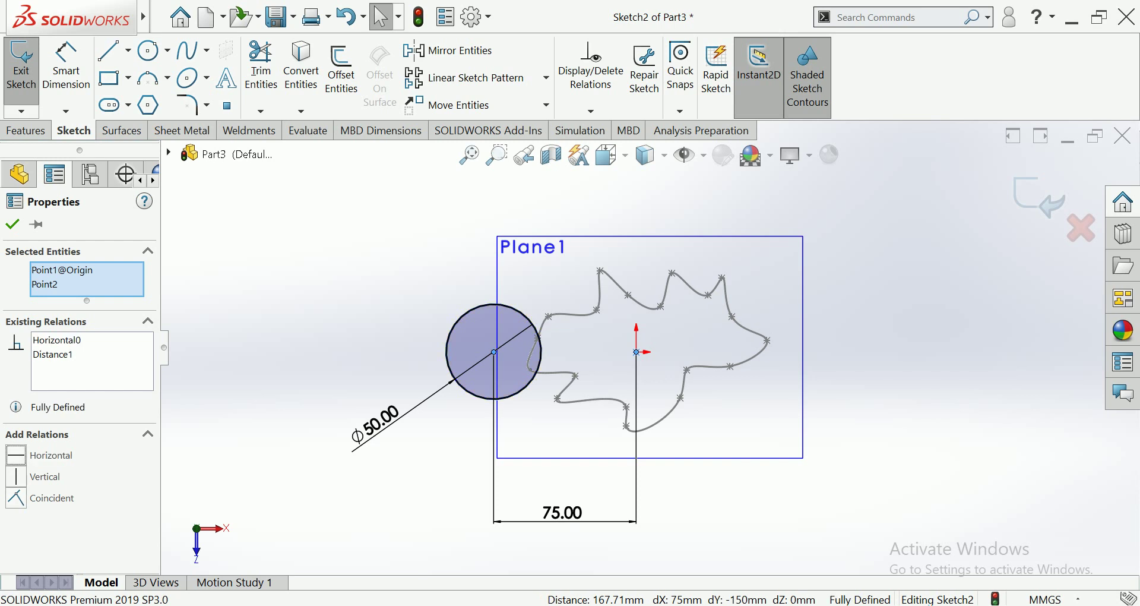
{"action": "key", "text": "Escape"}
{"action": "left_click", "coordinate": [1039, 195]}
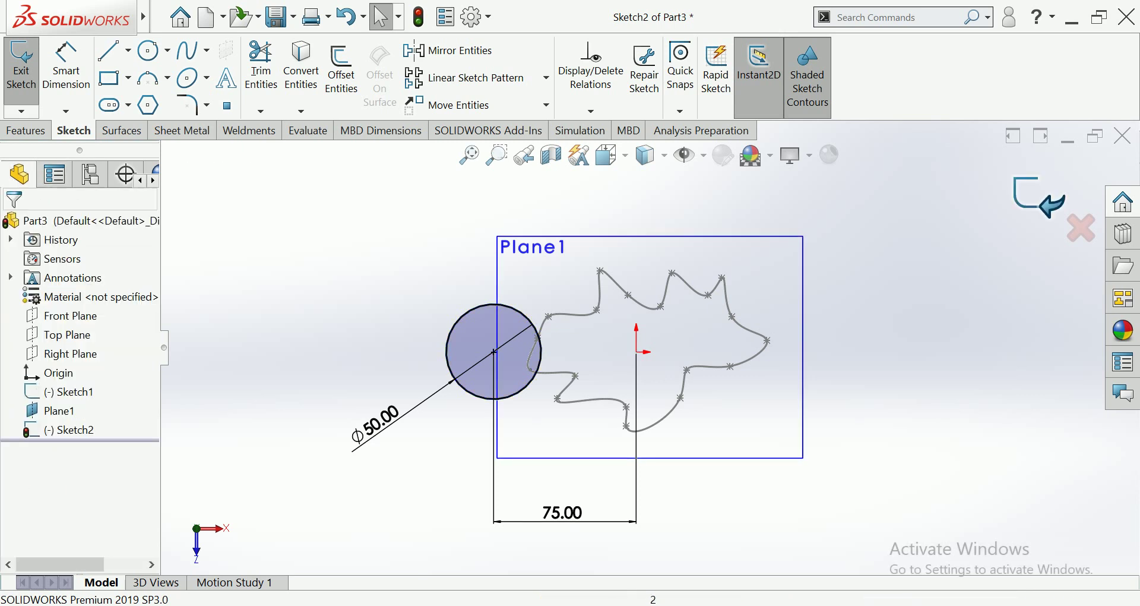
- Hide Plane1 and open a sketch on the Front Plane in Front view
{"action": "right_click", "coordinate": [803, 238]}
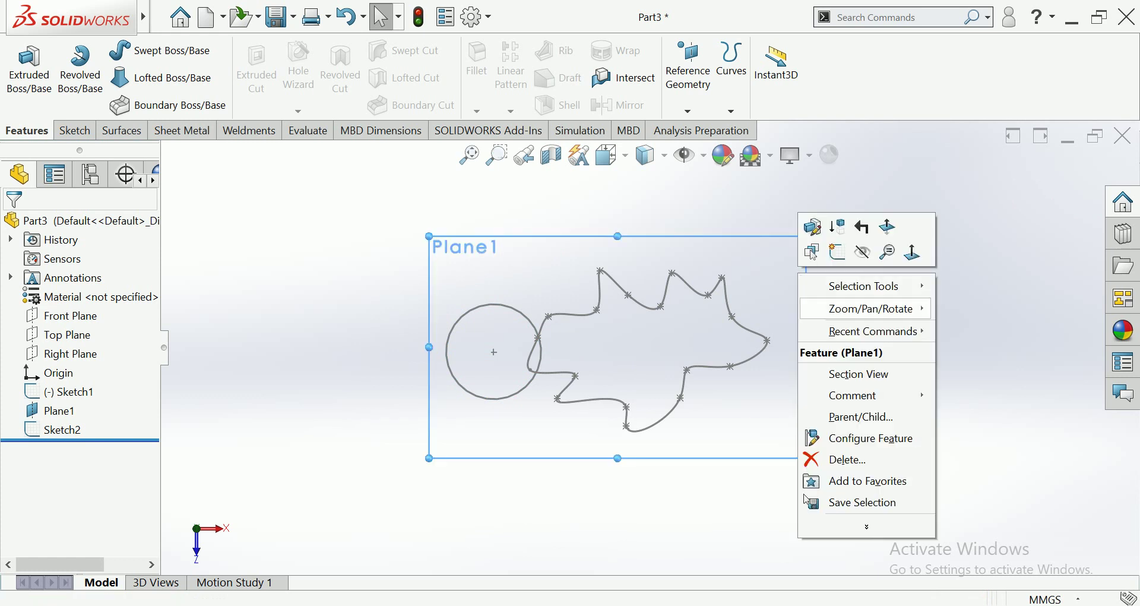
{"action": "left_click", "coordinate": [868, 255]}
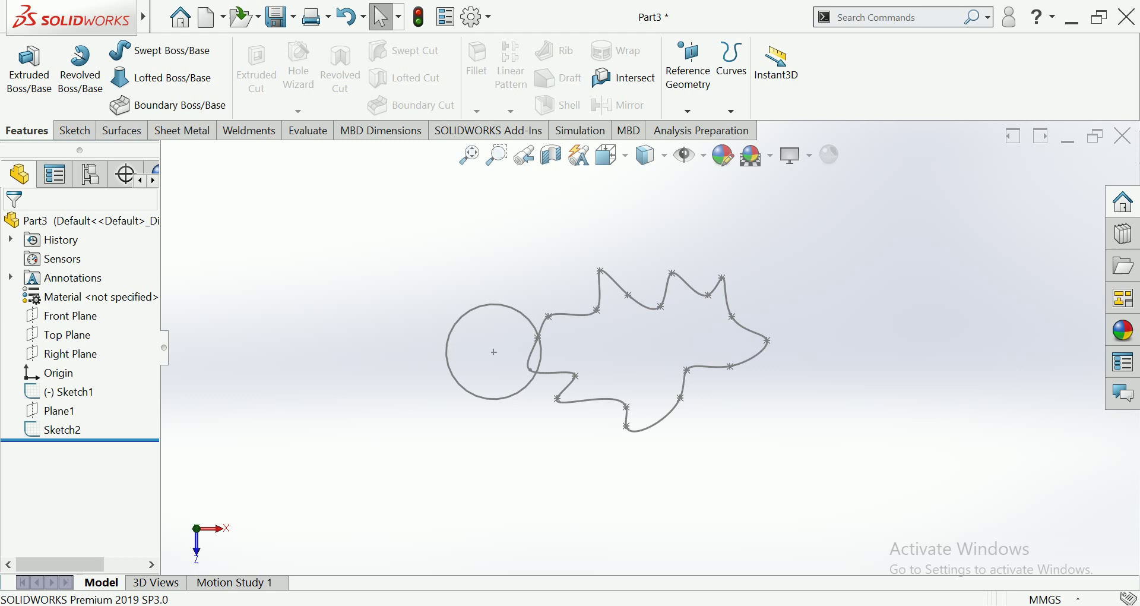
{"action": "left_click", "coordinate": [67, 315]}
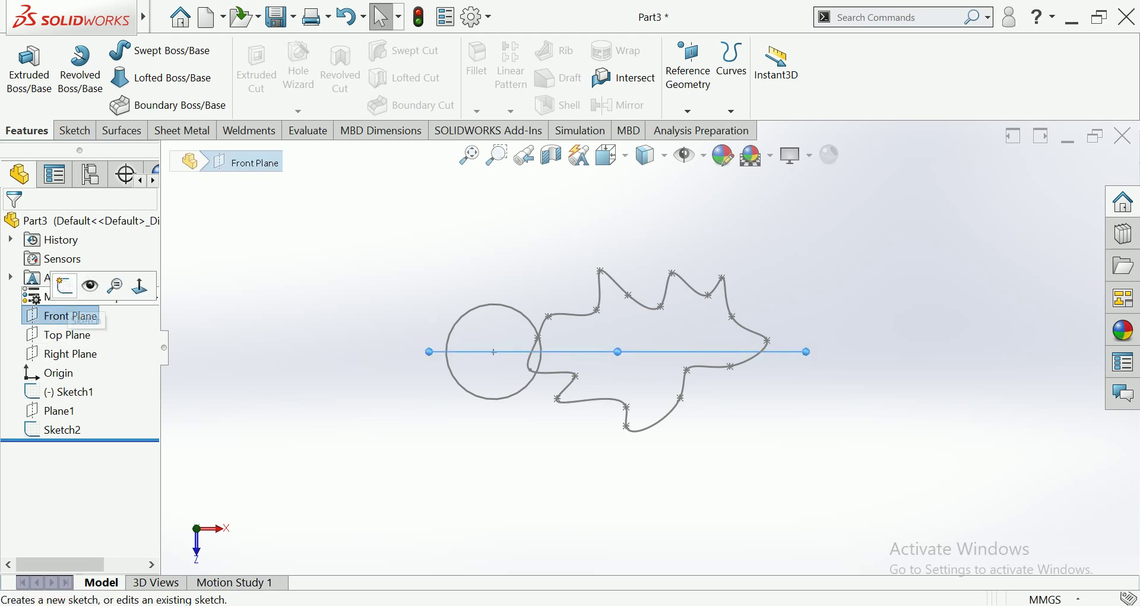
{"action": "left_click", "coordinate": [65, 286]}
{"action": "left_click", "coordinate": [612, 155]}
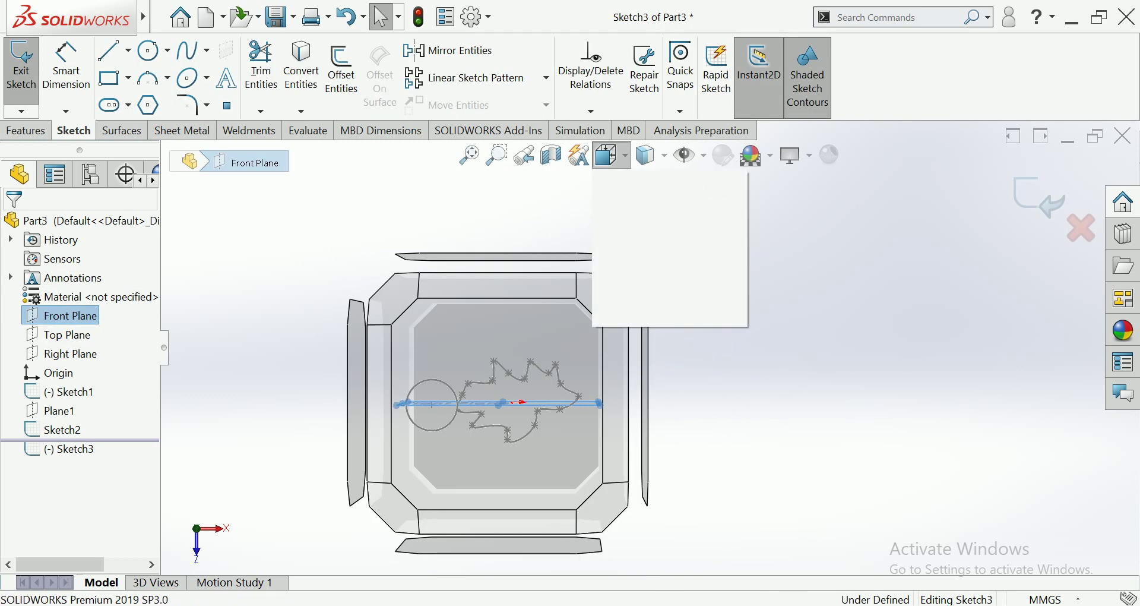
{"action": "left_click", "coordinate": [636, 212]}
{"action": "scroll", "coordinate": [651, 347], "scroll_direction": "up", "scroll_amount": 3}
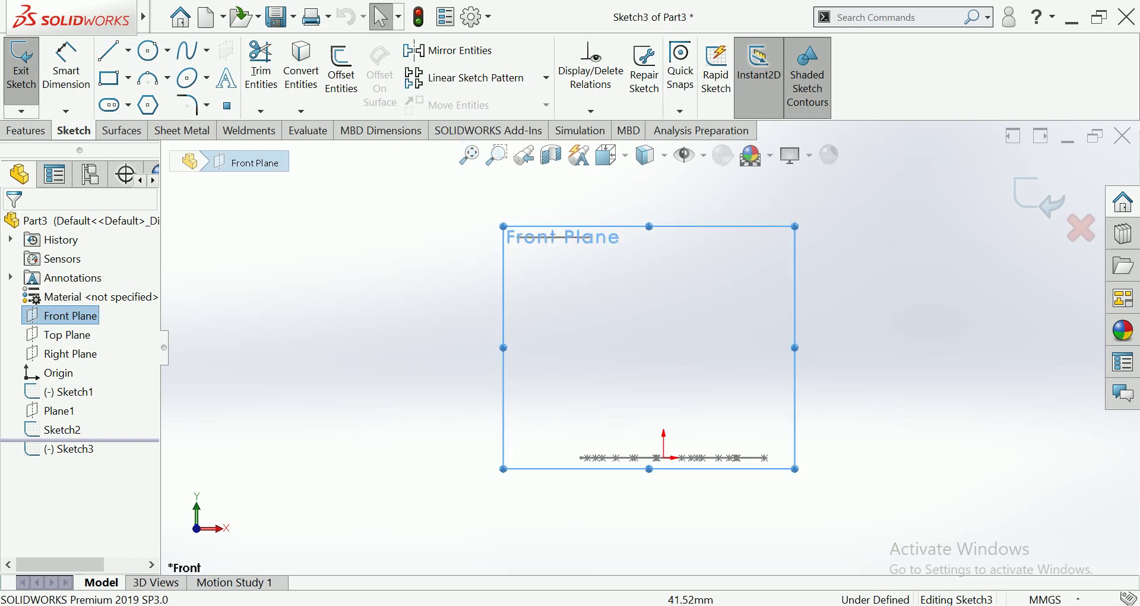
{"action": "key", "text": "Escape"}
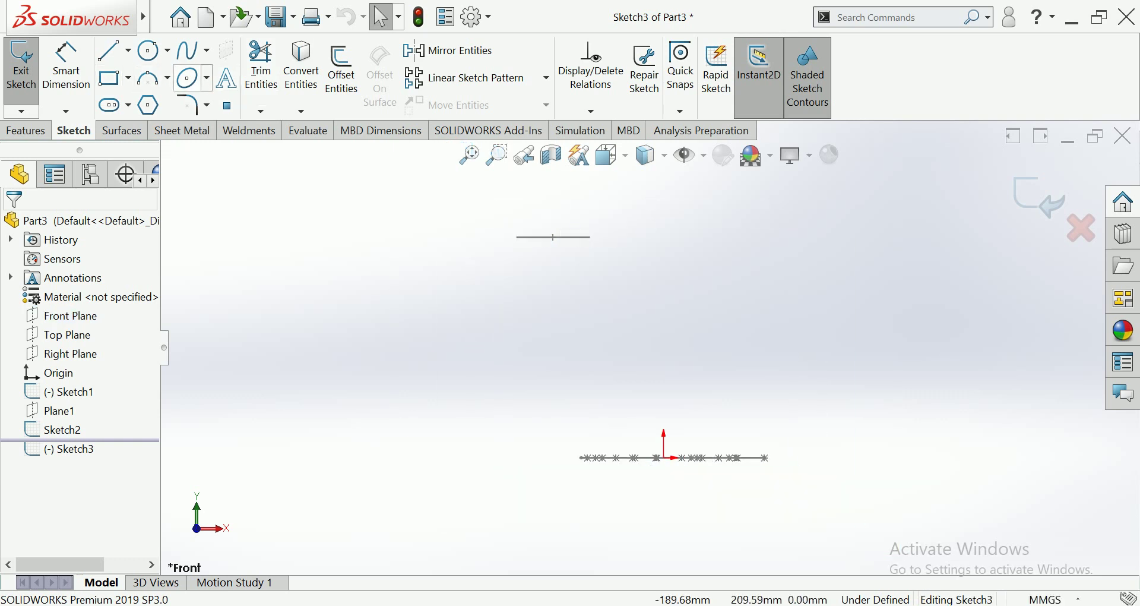
- Draw a 3-point arc from the circle's end down to the spline profile, bulging left
{"action": "left_click", "coordinate": [189, 50]}
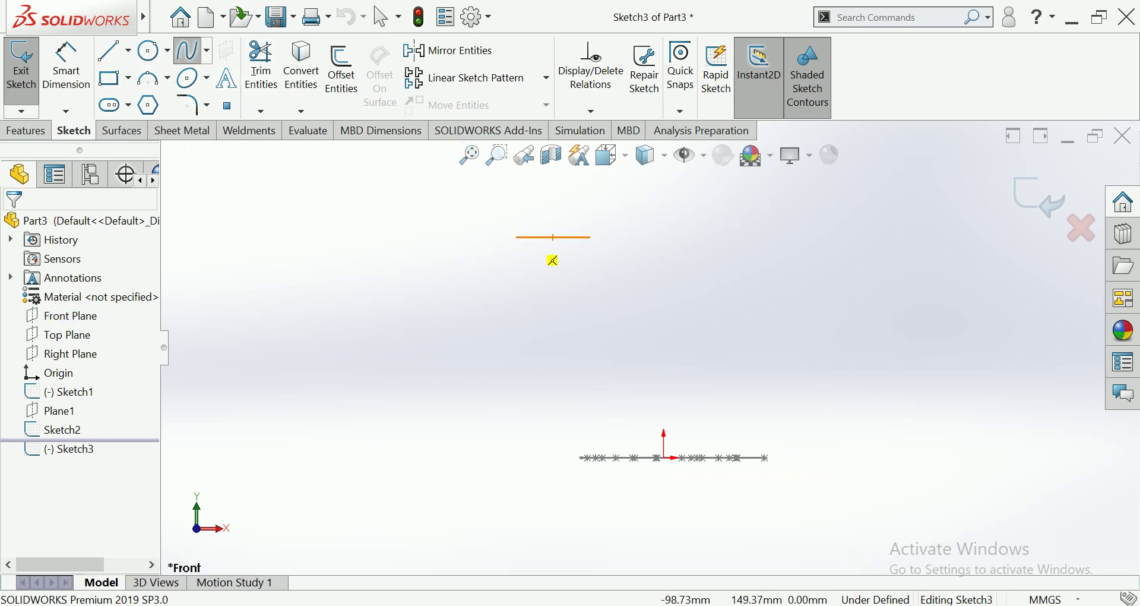
{"action": "left_click", "coordinate": [553, 238]}
{"action": "key", "text": "a"}
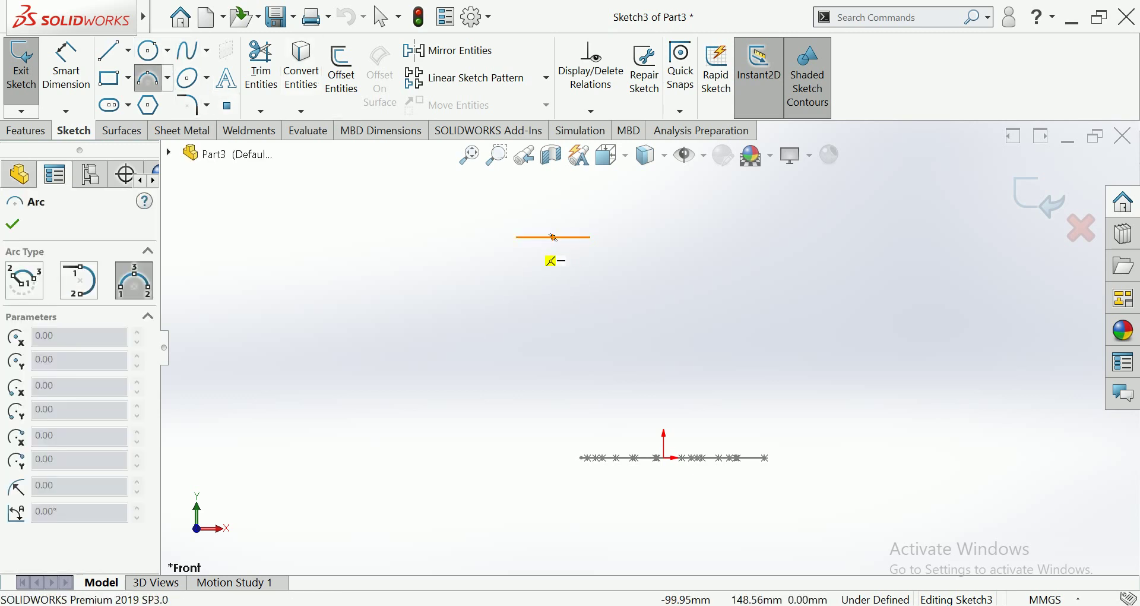
{"action": "left_click", "coordinate": [518, 238]}
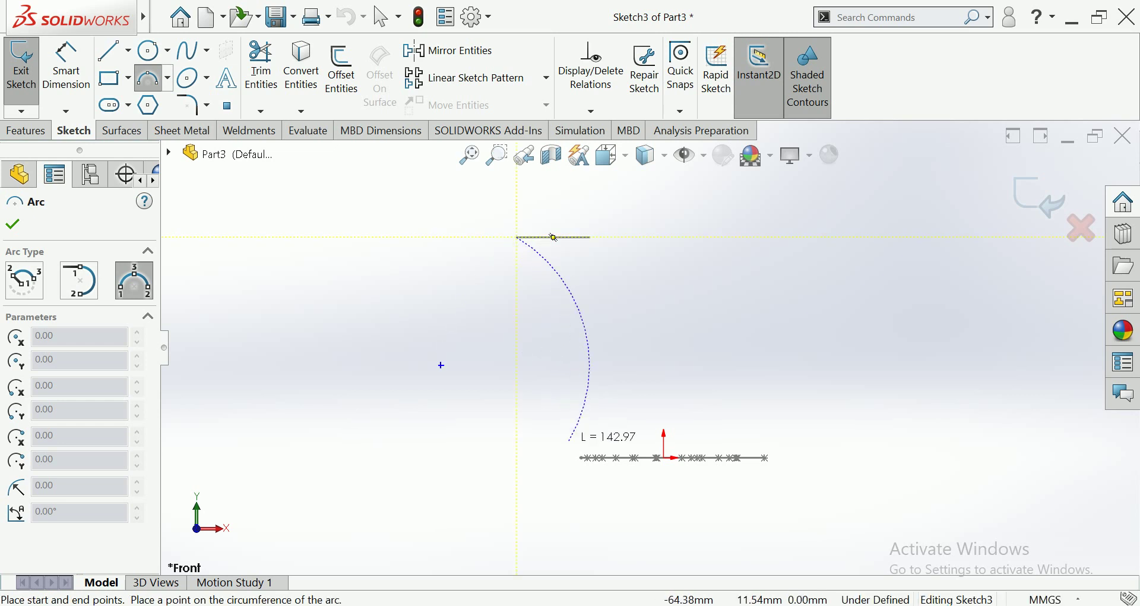
{"action": "left_click", "coordinate": [580, 458]}
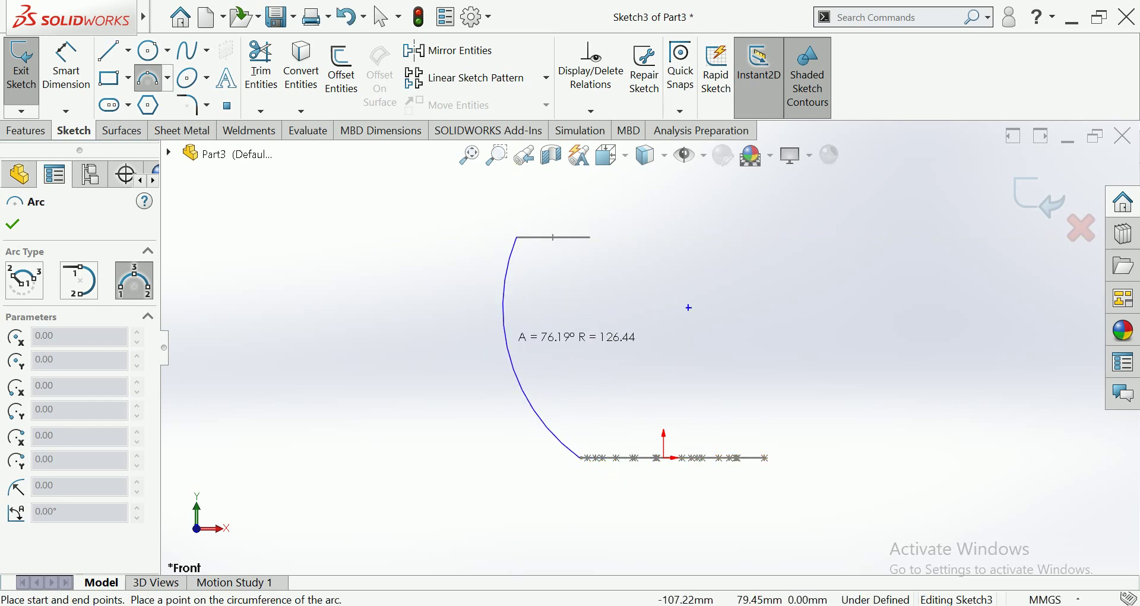
{"action": "left_click", "coordinate": [497, 316]}
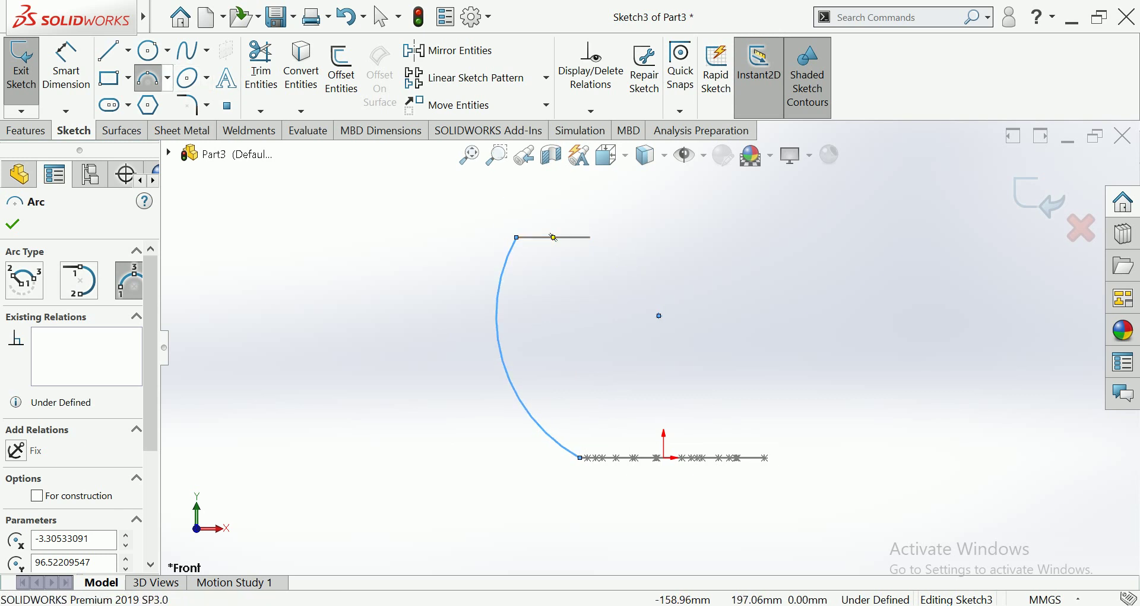
{"action": "left_click", "coordinate": [150, 77]}
- Exit the arc sketch and orbit into a tilted 3D view
{"action": "scroll", "coordinate": [653, 320], "scroll_direction": "up", "scroll_amount": 3}
{"action": "middle_click_drag", "start_coordinate": [653, 320], "coordinate": [594, 380]}
{"action": "middle_click_drag", "start_coordinate": [649, 336], "coordinate": [657, 335]}
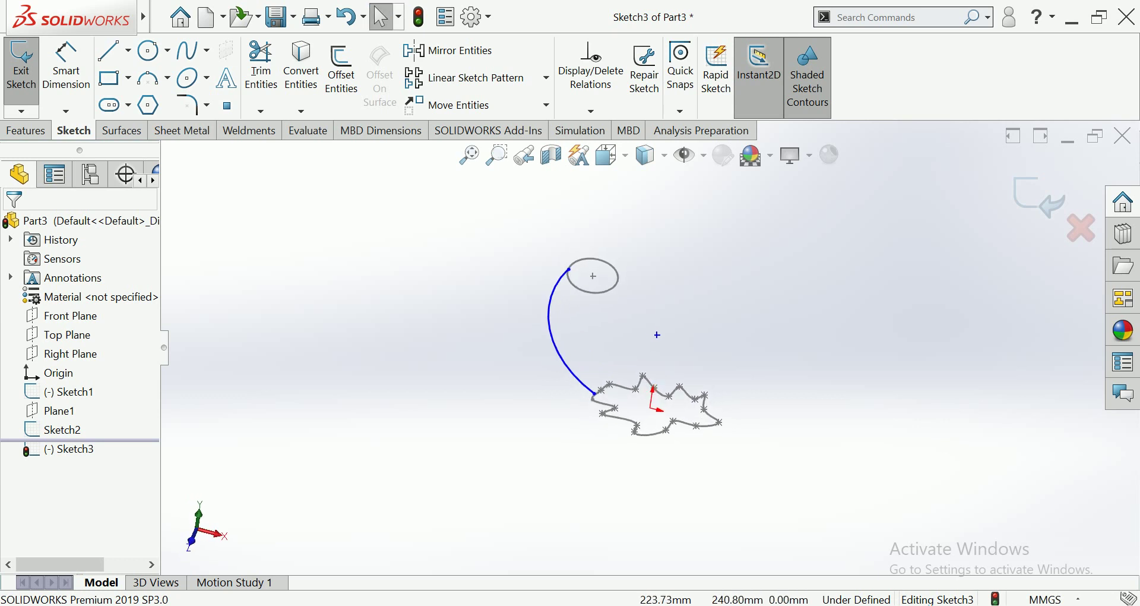
{"action": "key", "text": "ctrl+b"}
{"action": "mouse_move", "coordinate": [658, 334]}
{"action": "middle_mouse_down"}
{"action": "mouse_move", "coordinate": [657, 324]}
{"action": "mouse_move", "coordinate": [634, 331]}
{"action": "middle_mouse_up"}
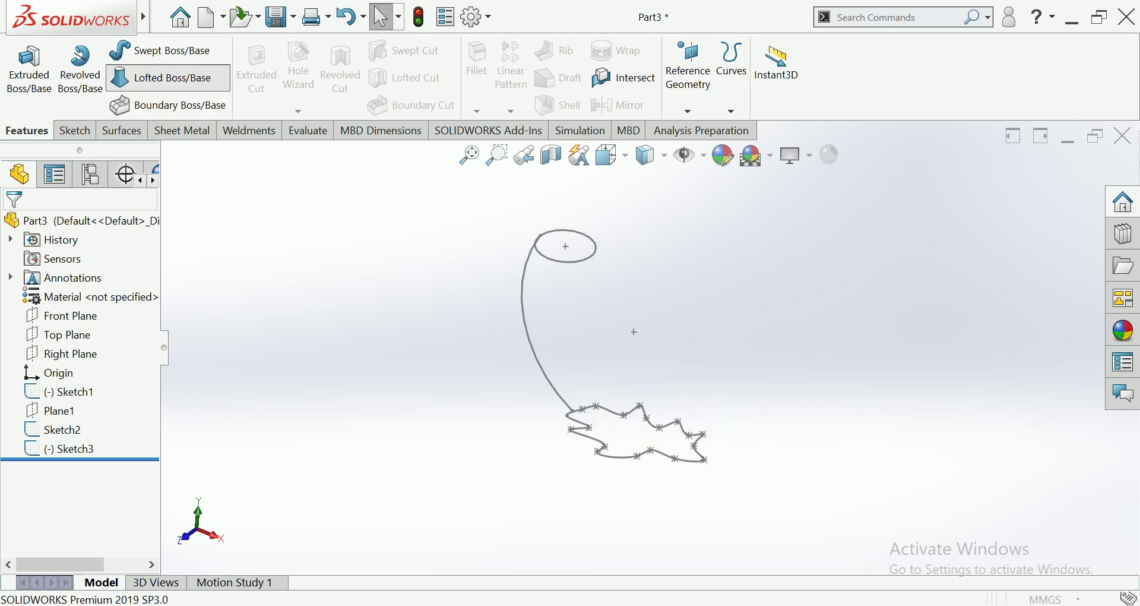
- Start a Lofted Boss/Base with Sketch1 and Sketch2 as profiles and Sketch3 as guide curve
{"action": "left_click", "coordinate": [169, 77]}
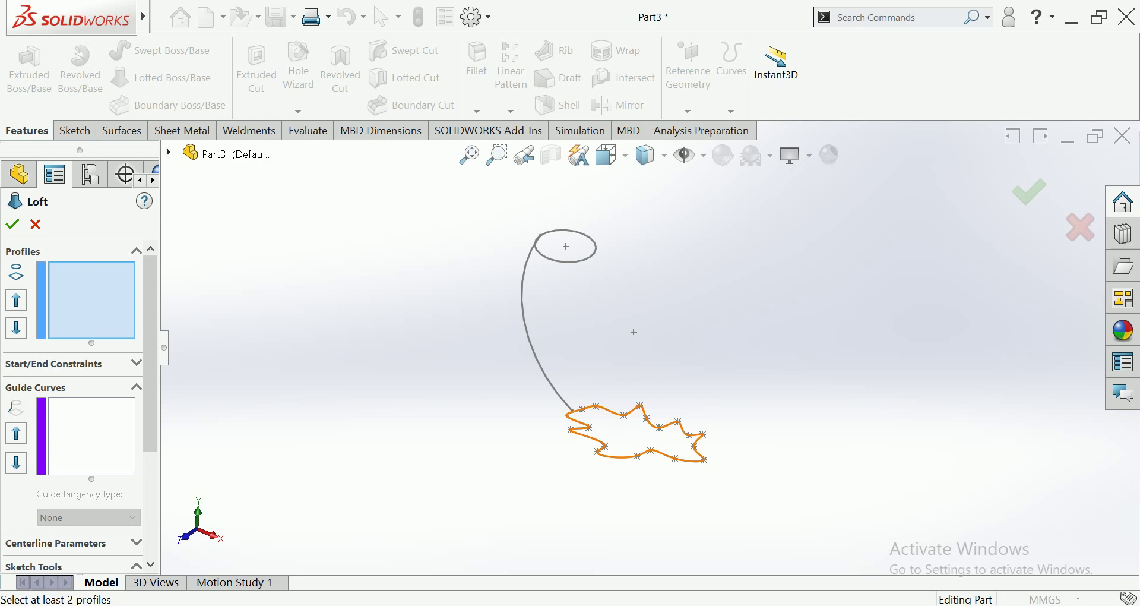
{"action": "left_click", "coordinate": [578, 409]}
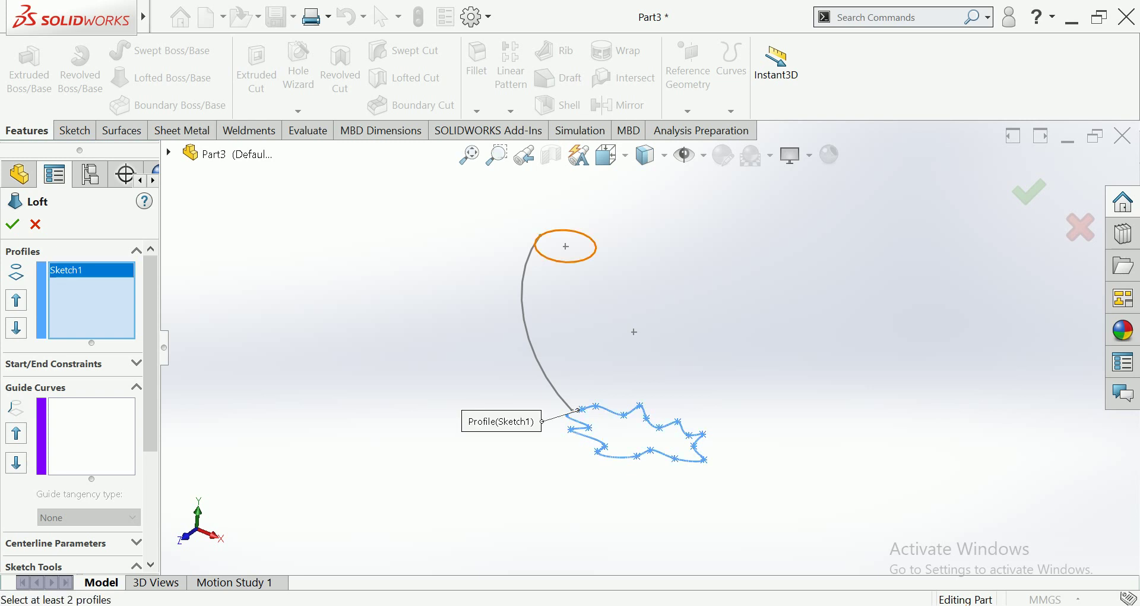
{"action": "left_click", "coordinate": [537, 238]}
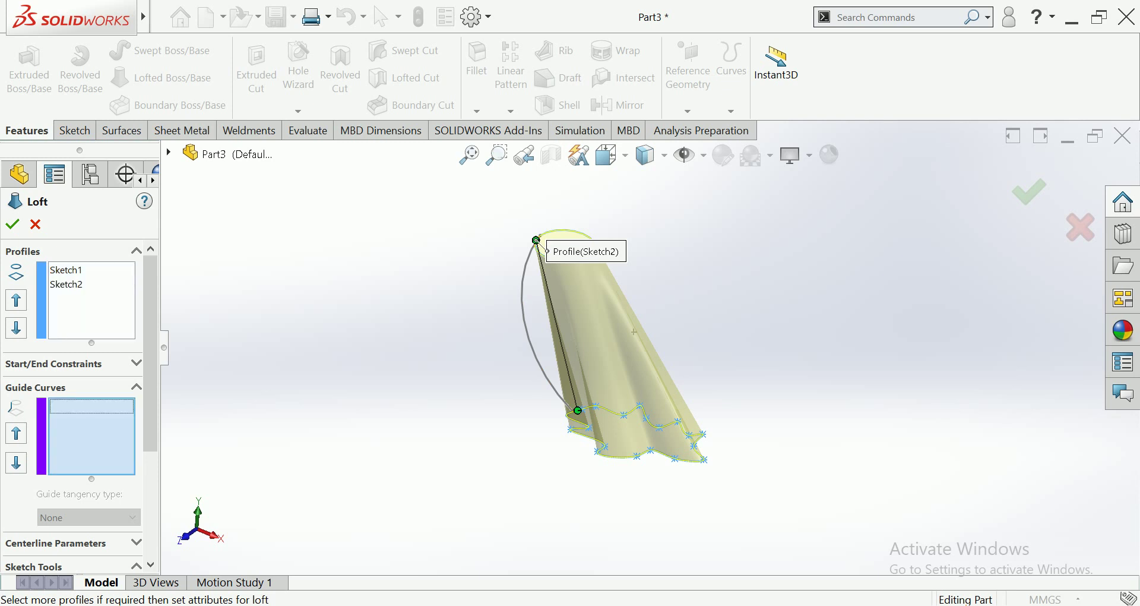
{"action": "left_click", "coordinate": [522, 304]}
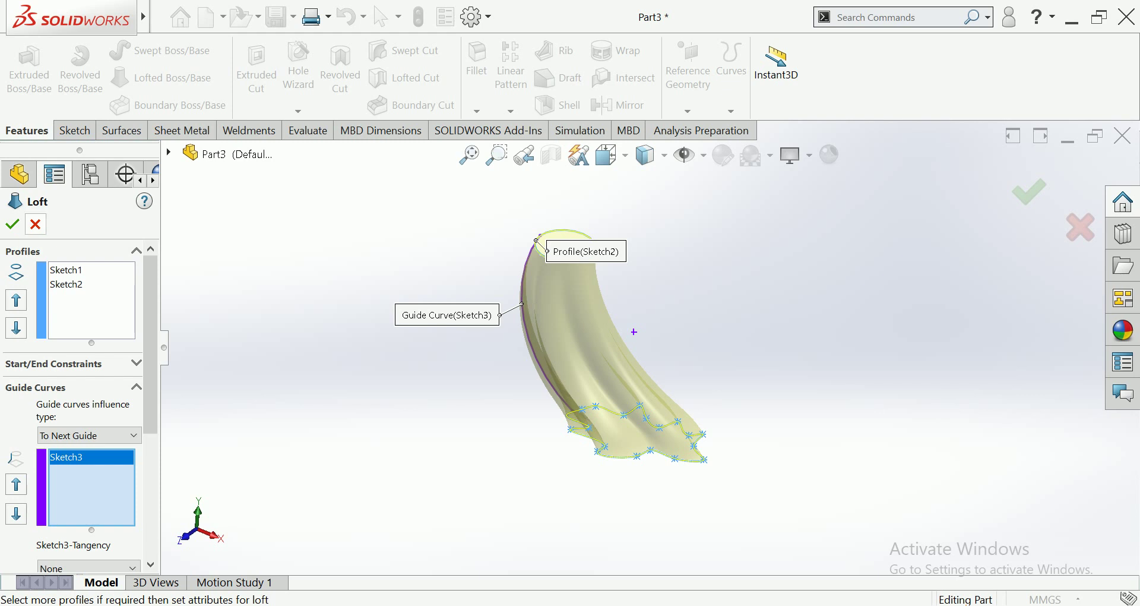
{"action": "middle_click_drag", "start_coordinate": [634, 332], "coordinate": [601, 327]}
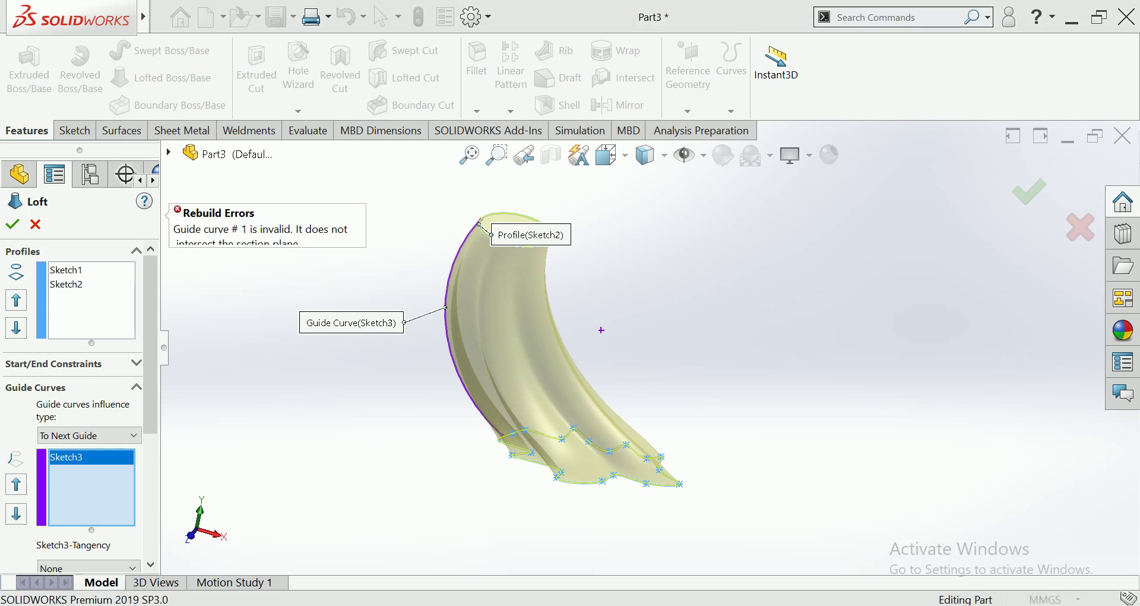
- Move the arc from guide curve to loft centerline, adjust the connector, then cancel the loft
{"action": "right_click", "coordinate": [86, 457]}
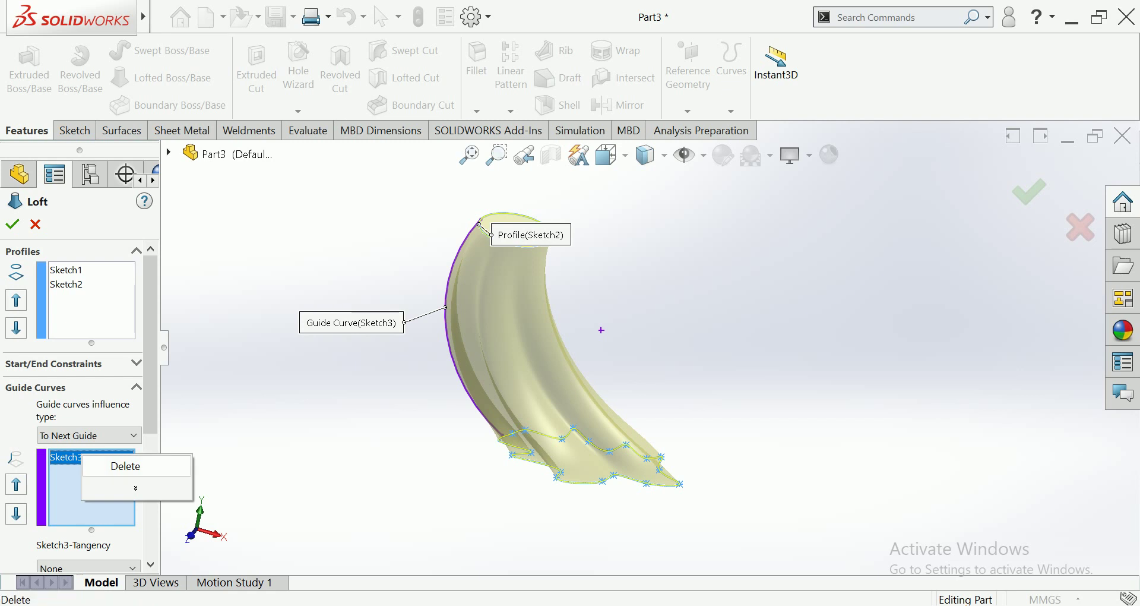
{"action": "left_click", "coordinate": [119, 466]}
{"action": "scroll", "coordinate": [80, 404], "scroll_direction": "down", "scroll_amount": 3}
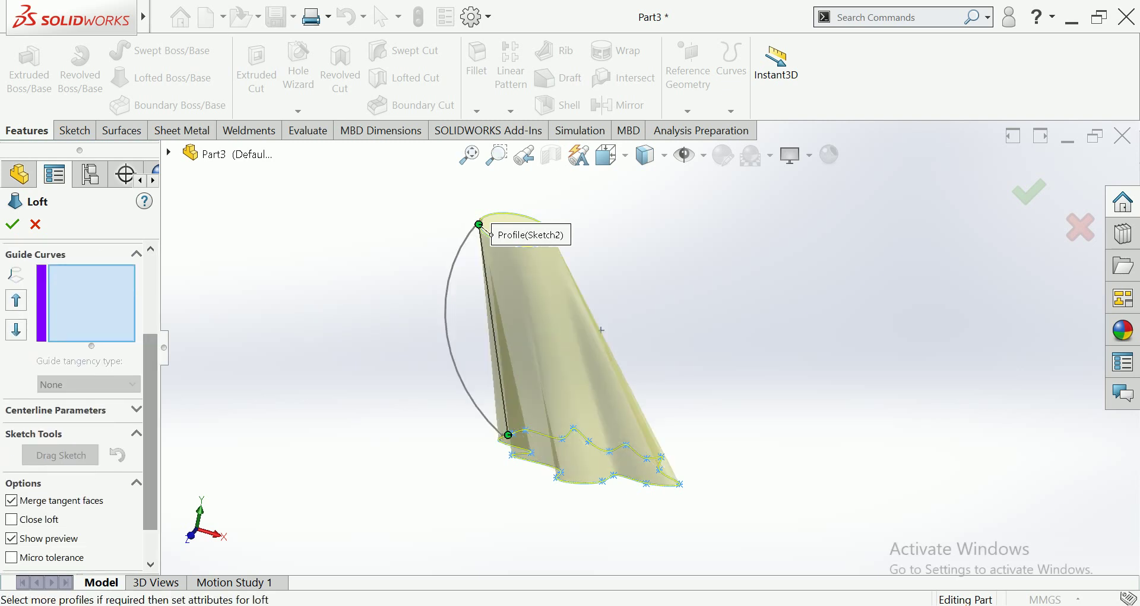
{"action": "left_click", "coordinate": [55, 387]}
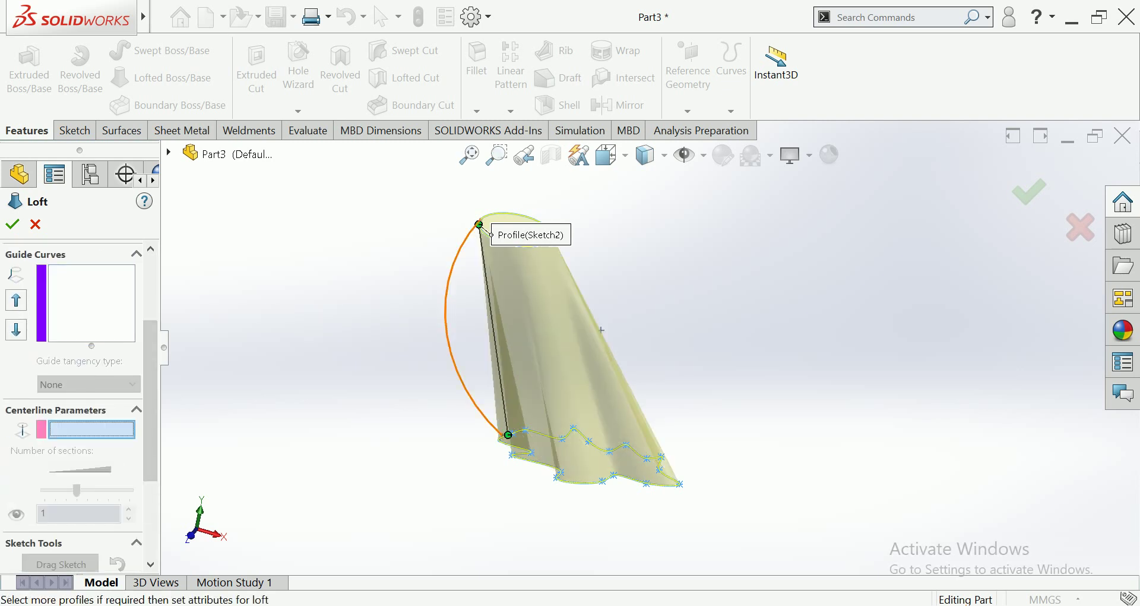
{"action": "left_click", "coordinate": [446, 325]}
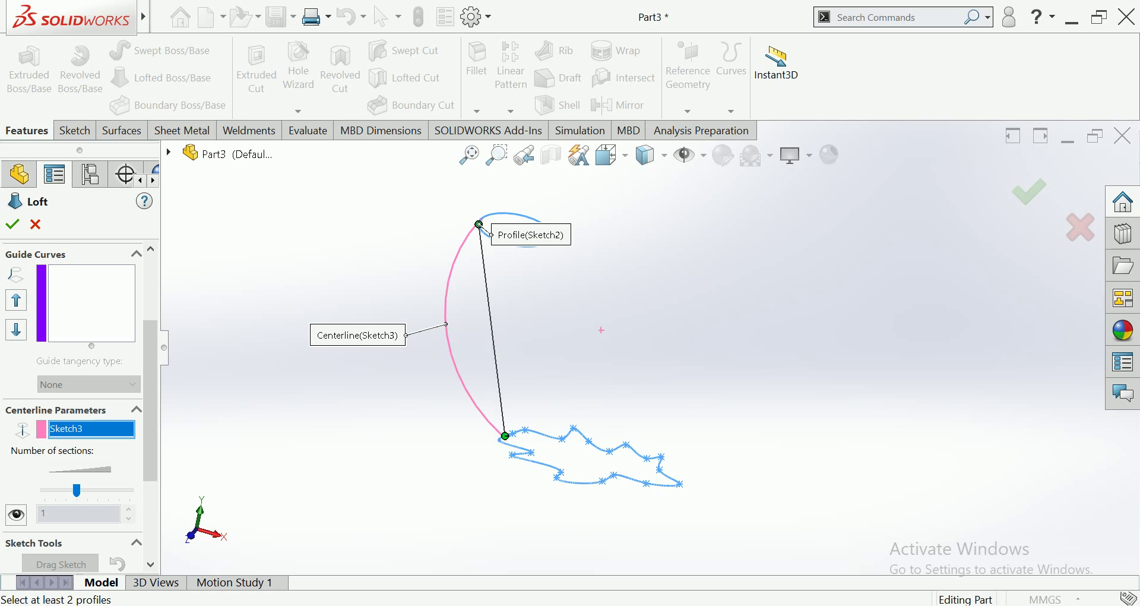
{"action": "left_click_drag", "start_coordinate": [479, 224], "coordinate": [485, 234]}
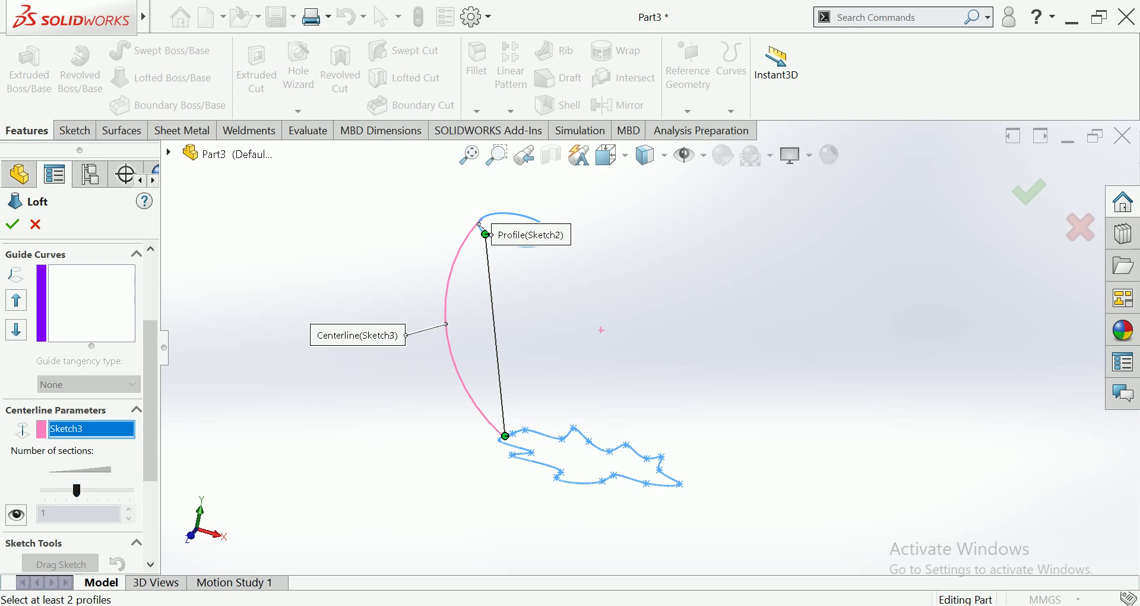
{"action": "left_click", "coordinate": [35, 224]}
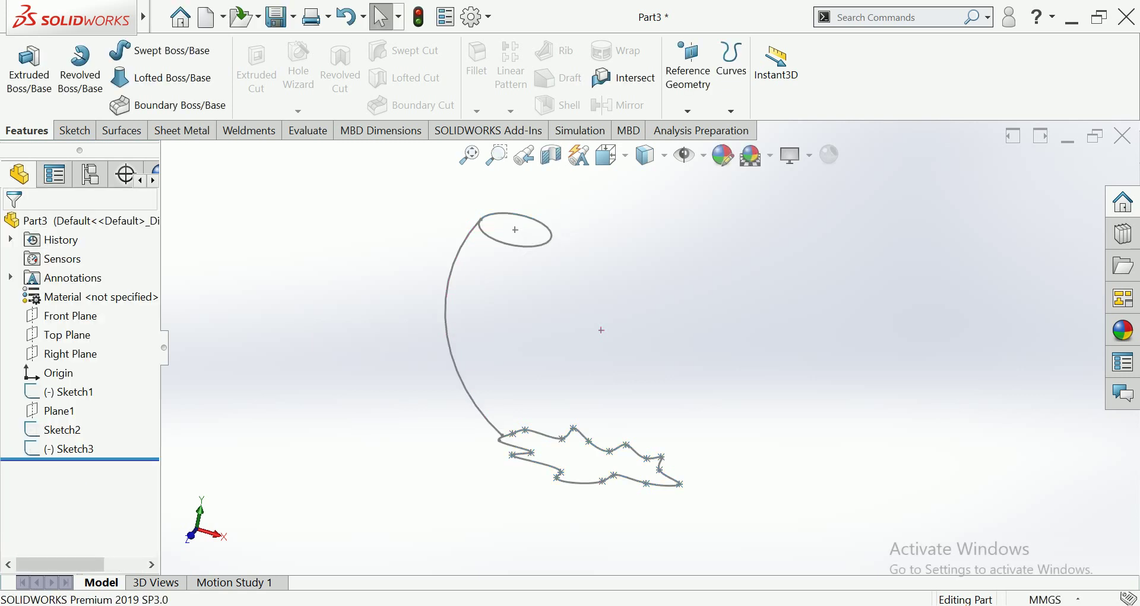
- Reopen Sketch3 (the arc) for editing
{"action": "scroll", "coordinate": [505, 368], "scroll_direction": "up", "scroll_amount": 5}
{"action": "left_click", "coordinate": [415, 279]}
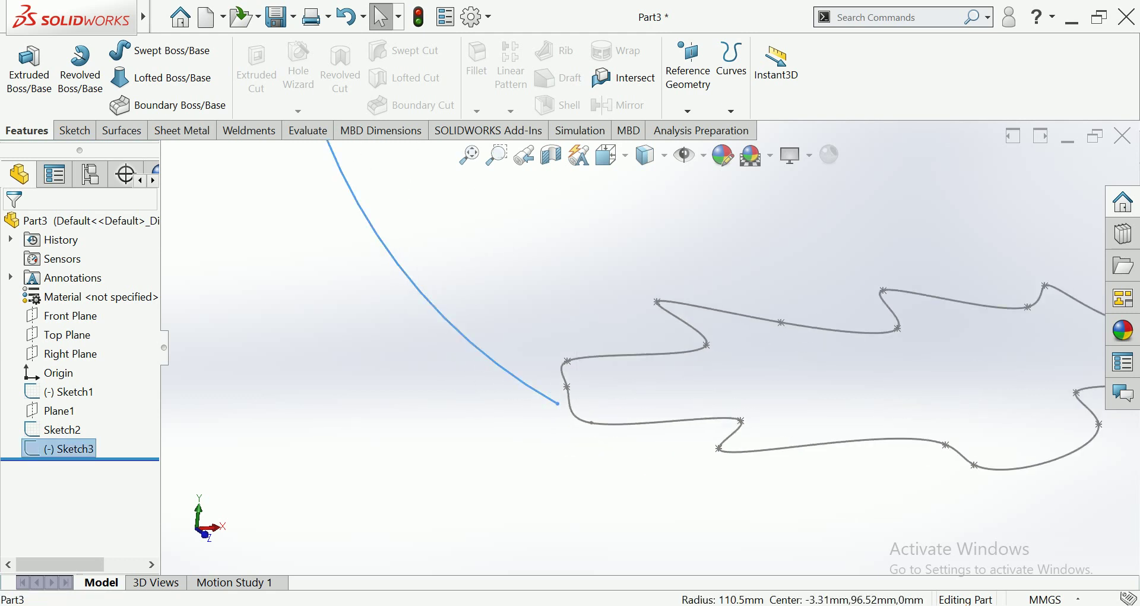
{"action": "right_click", "coordinate": [552, 380]}
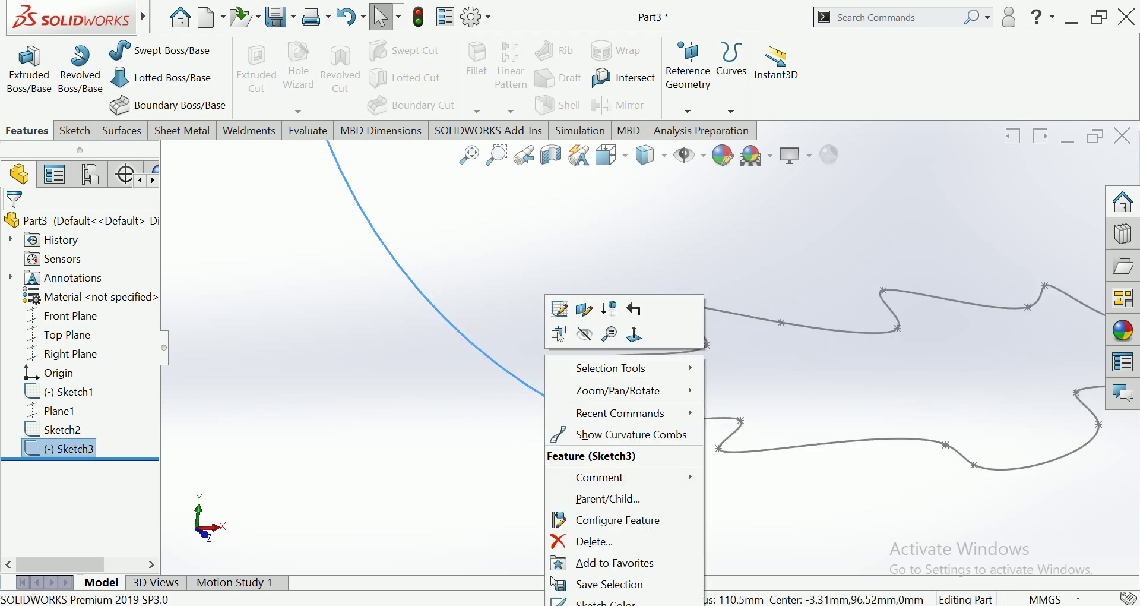
{"action": "left_click", "coordinate": [559, 334]}
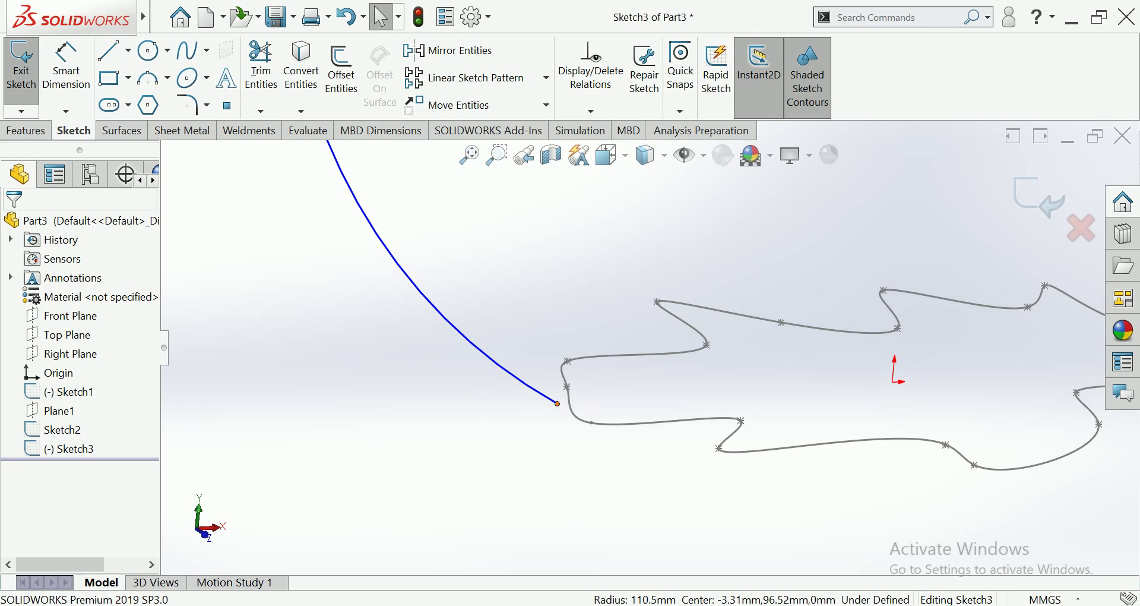
- Drag the arc's lower endpoint onto the spline outline to make it coincident
{"action": "left_click_drag", "start_coordinate": [557, 403], "coordinate": [602, 425]}
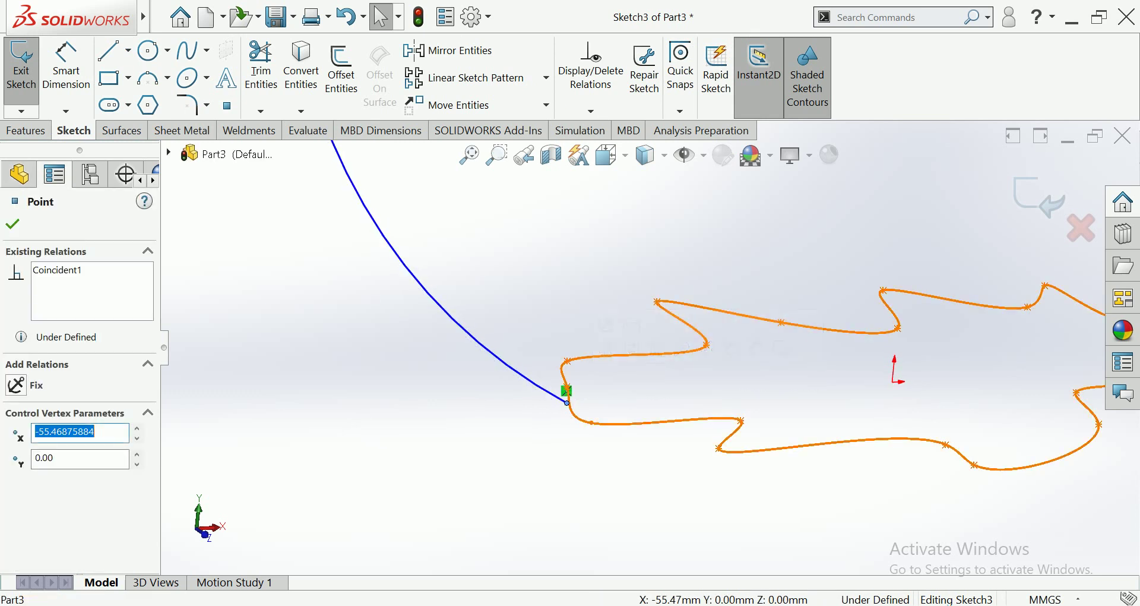
{"action": "key", "text": "Escape"}
{"action": "left_click_drag", "start_coordinate": [567, 402], "coordinate": [604, 425]}
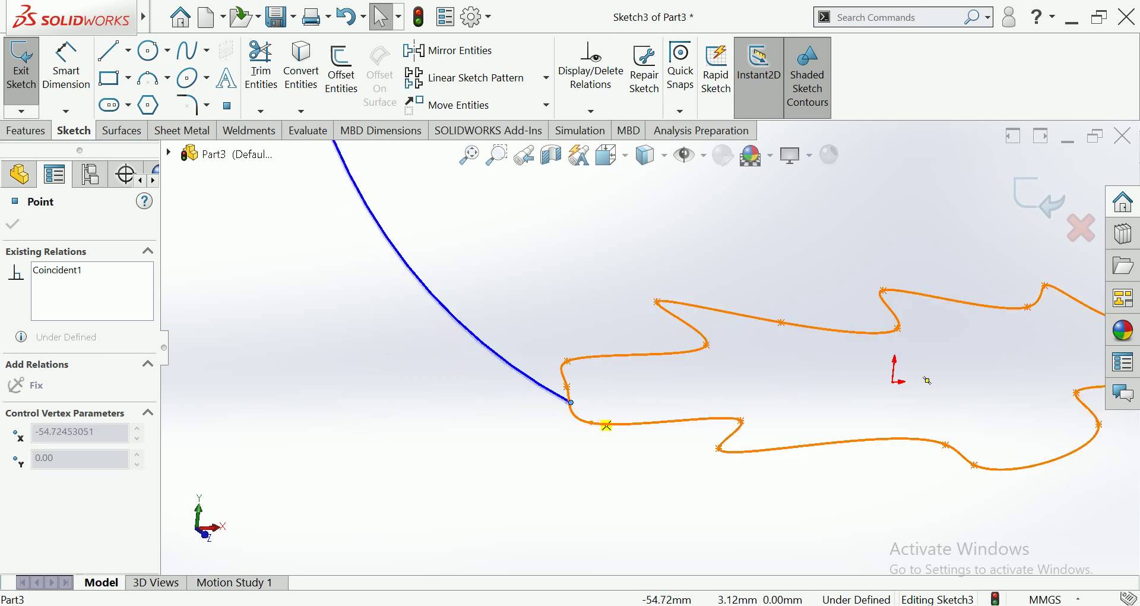
{"action": "left_click_drag", "start_coordinate": [604, 425], "coordinate": [606, 423]}
{"action": "key", "text": "Escape"}
{"action": "scroll", "coordinate": [651, 347], "scroll_direction": "up", "scroll_amount": 2}
{"action": "scroll", "coordinate": [651, 347], "scroll_direction": "up", "scroll_amount": 5}
{"action": "scroll", "coordinate": [640, 202], "scroll_direction": "down", "scroll_amount": 3}
{"action": "scroll", "coordinate": [640, 202], "scroll_direction": "down", "scroll_amount": 3}
{"action": "scroll", "coordinate": [554, 253], "scroll_direction": "down", "scroll_amount": 2}
{"action": "scroll", "coordinate": [642, 339], "scroll_direction": "up", "scroll_amount": 3}
{"action": "scroll", "coordinate": [648, 349], "scroll_direction": "up", "scroll_amount": 2}
{"action": "scroll", "coordinate": [669, 330], "scroll_direction": "up", "scroll_amount": 2}
{"action": "middle_click_drag", "start_coordinate": [723, 382], "coordinate": [661, 342]}
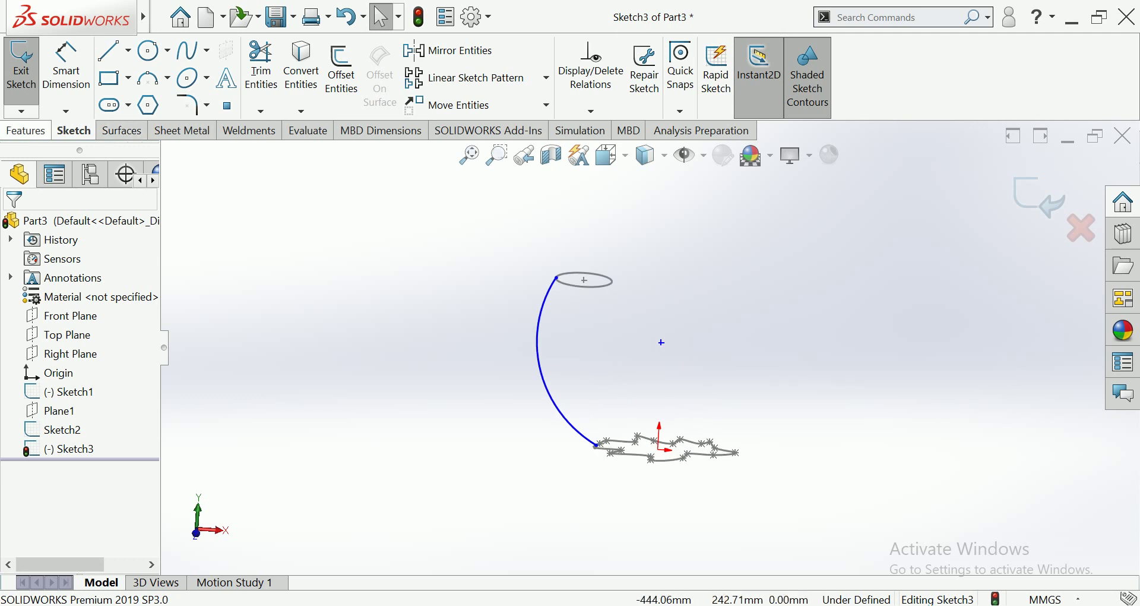
{"action": "left_click", "coordinate": [27, 130]}
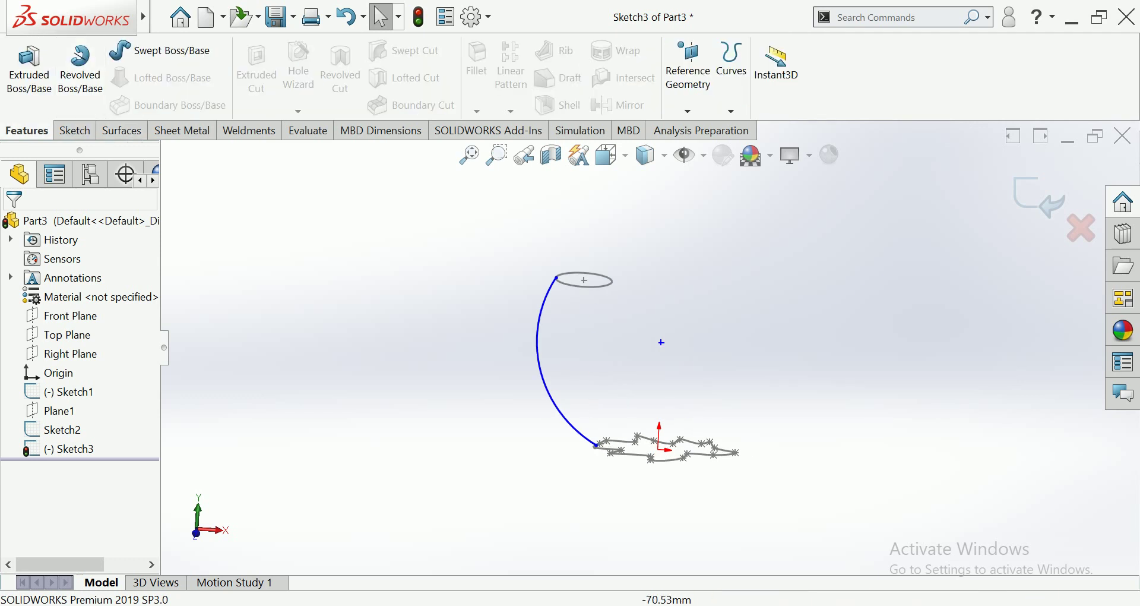
- Exit the arc sketch and start a loft with Sketch1 and Sketch2 as profiles
{"action": "left_click", "coordinate": [1039, 196]}
{"action": "left_click", "coordinate": [170, 77]}
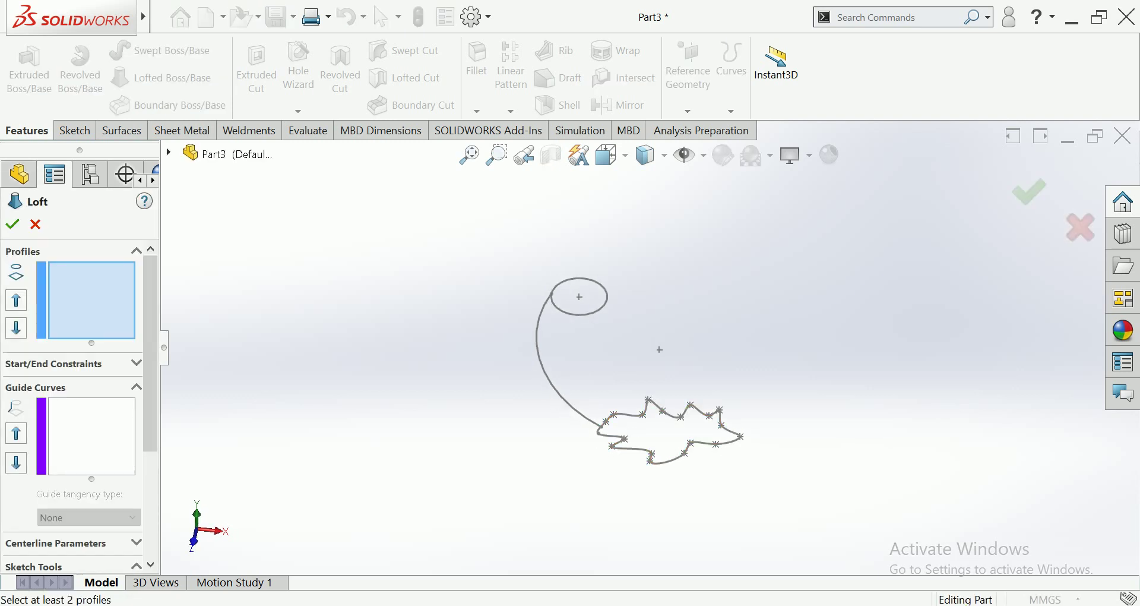
{"action": "left_click", "coordinate": [607, 420]}
{"action": "left_click", "coordinate": [552, 297]}
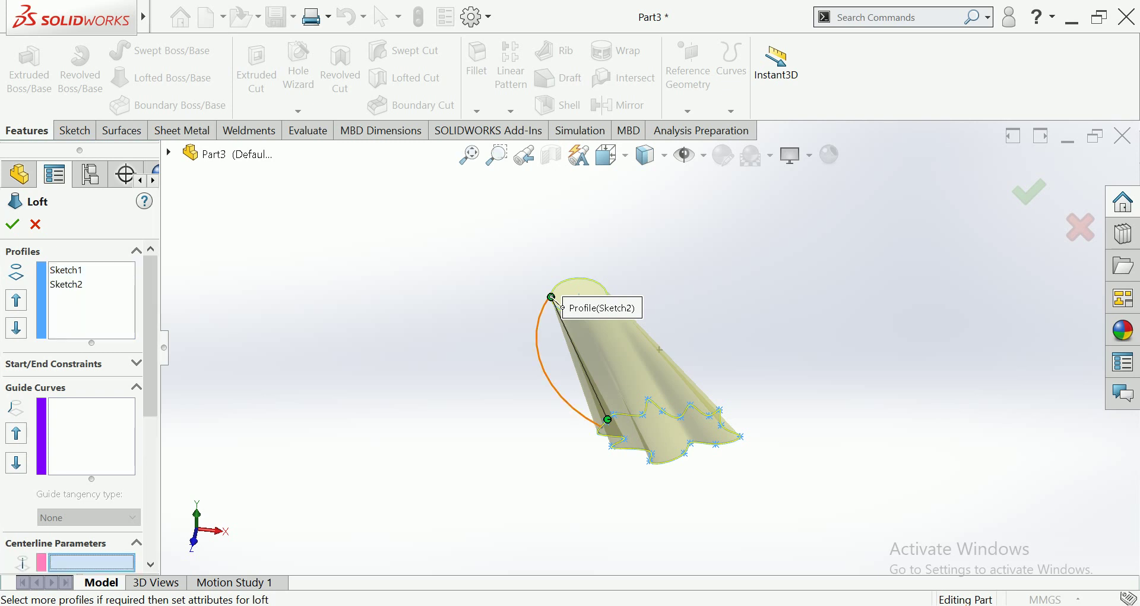
{"action": "left_click", "coordinate": [540, 360]}
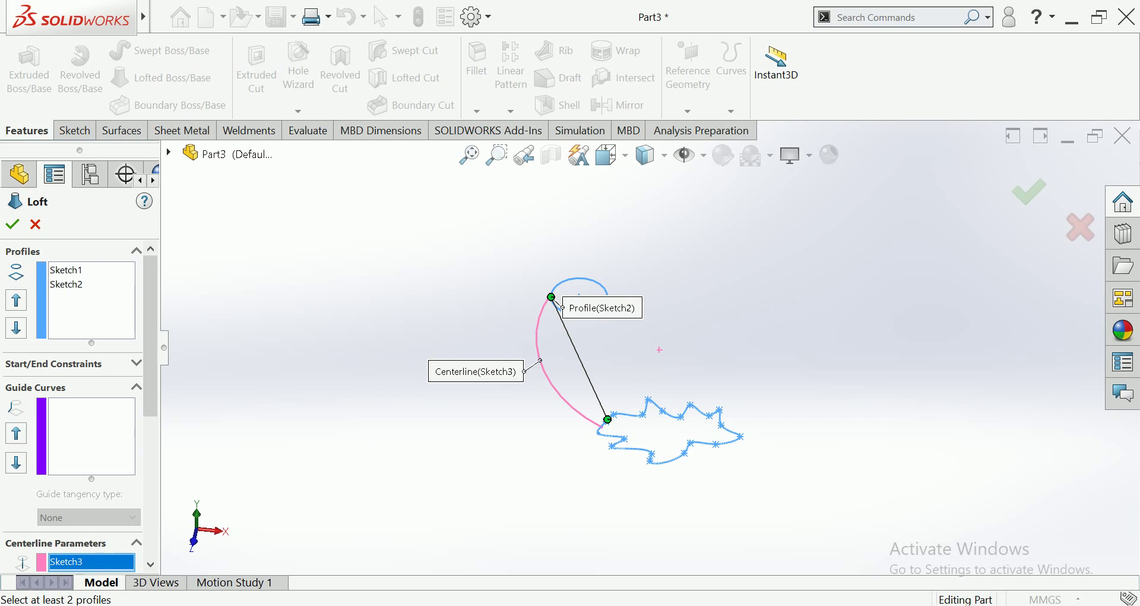
{"action": "left_click", "coordinate": [540, 360]}
{"action": "mouse_move", "coordinate": [653, 368]}
{"action": "middle_mouse_down"}
{"action": "mouse_move", "coordinate": [701, 356]}
{"action": "mouse_move", "coordinate": [665, 359]}
{"action": "middle_mouse_up"}
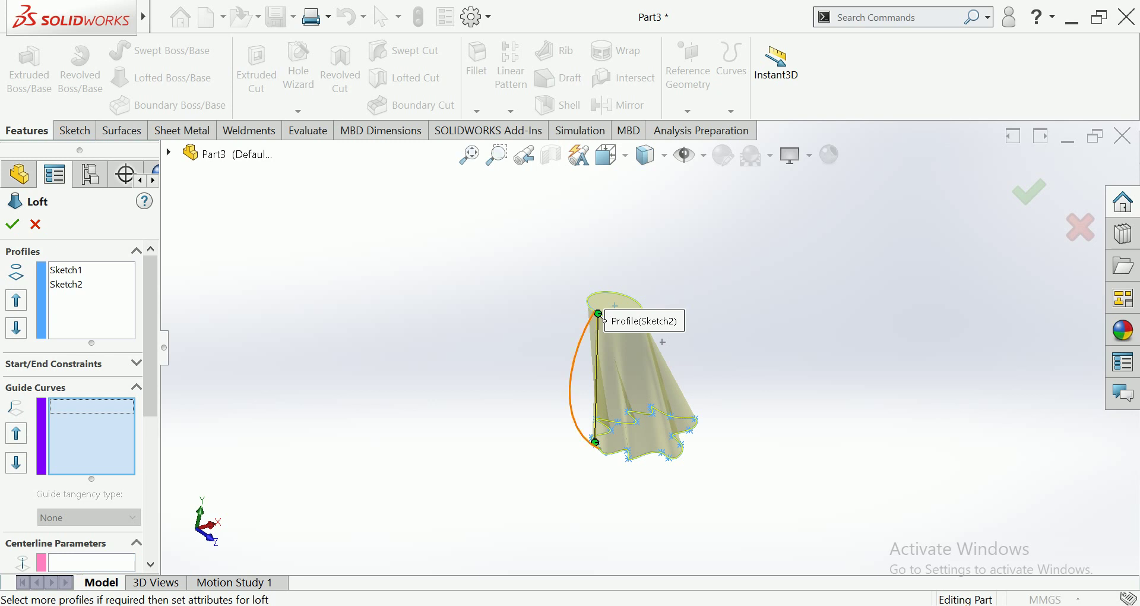
- Use the arc as the loft's guide curve with Global influence
{"action": "left_click", "coordinate": [570, 383]}
{"action": "middle_click_drag", "start_coordinate": [570, 383], "coordinate": [573, 356]}
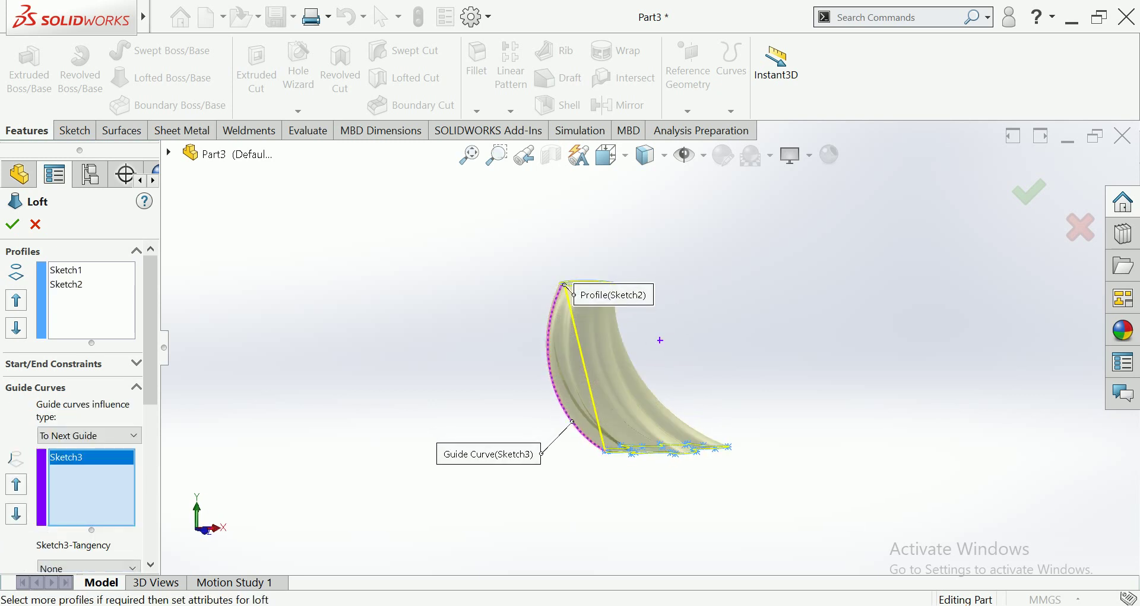
{"action": "left_click", "coordinate": [89, 435]}
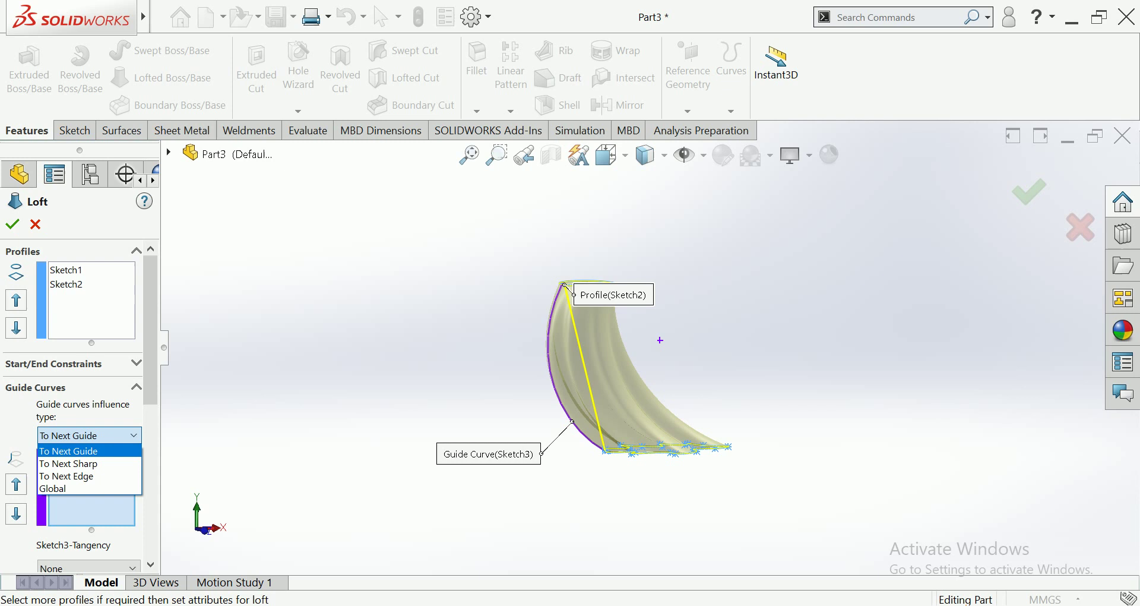
{"action": "key", "text": "Down"}
{"action": "key", "text": "Return"}
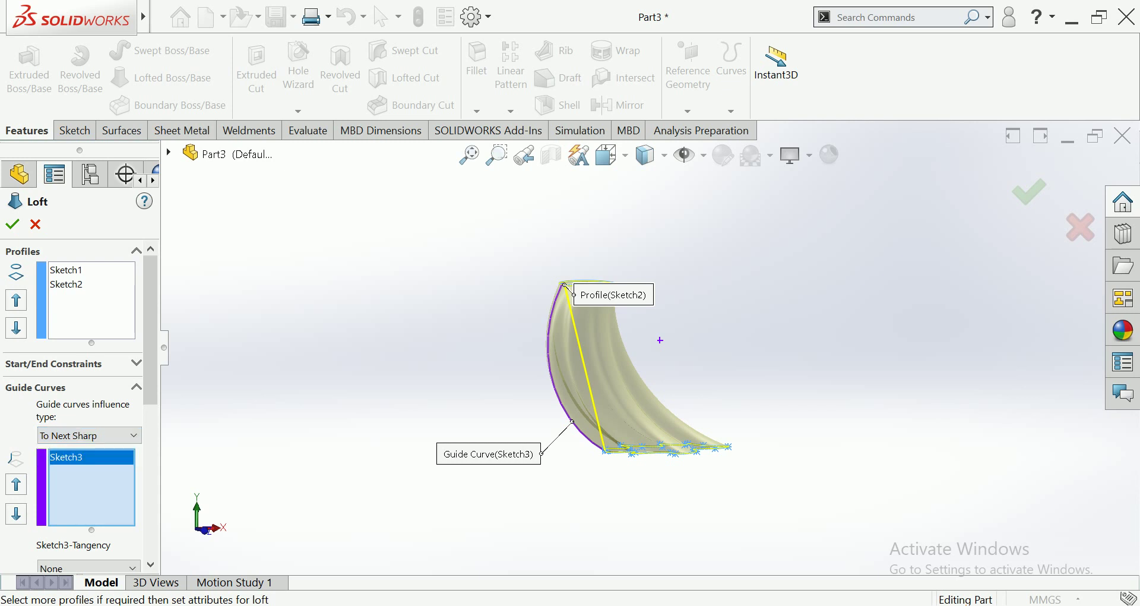
{"action": "key", "text": "alt+Down"}
{"action": "key", "text": "Down"}
{"action": "key", "text": "Return"}
{"action": "key", "text": "alt+Down"}
{"action": "key", "text": "Down"}
{"action": "key", "text": "Return"}
{"action": "key", "text": "Return"}
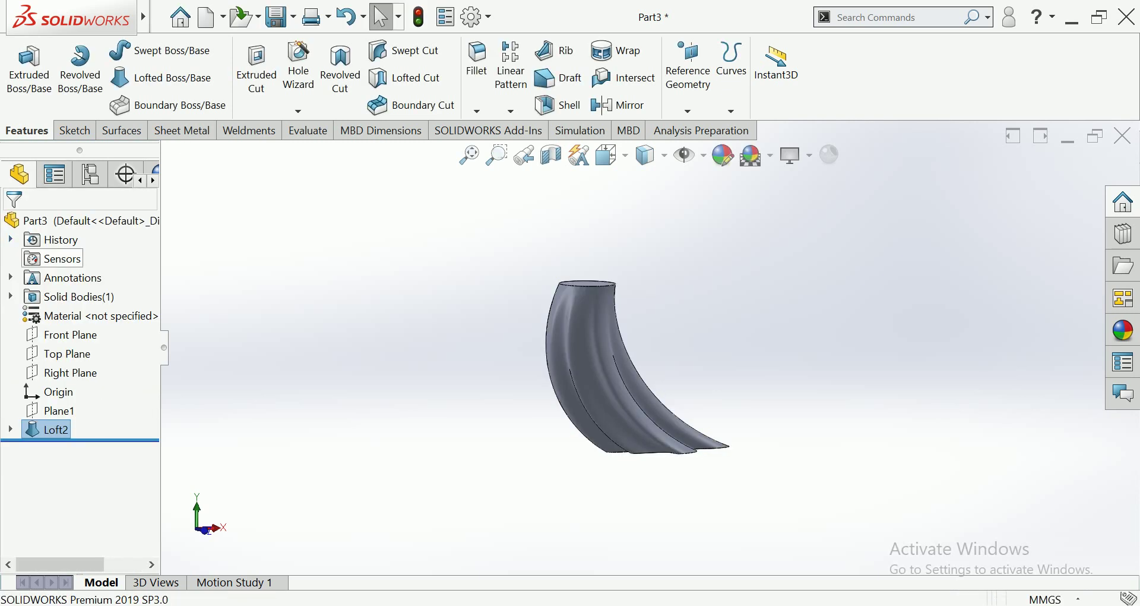
- Orbit around the new lofted horn and open Edit Appearance for the whole Part3
{"action": "middle_click_drag", "start_coordinate": [594, 357], "coordinate": [558, 404]}
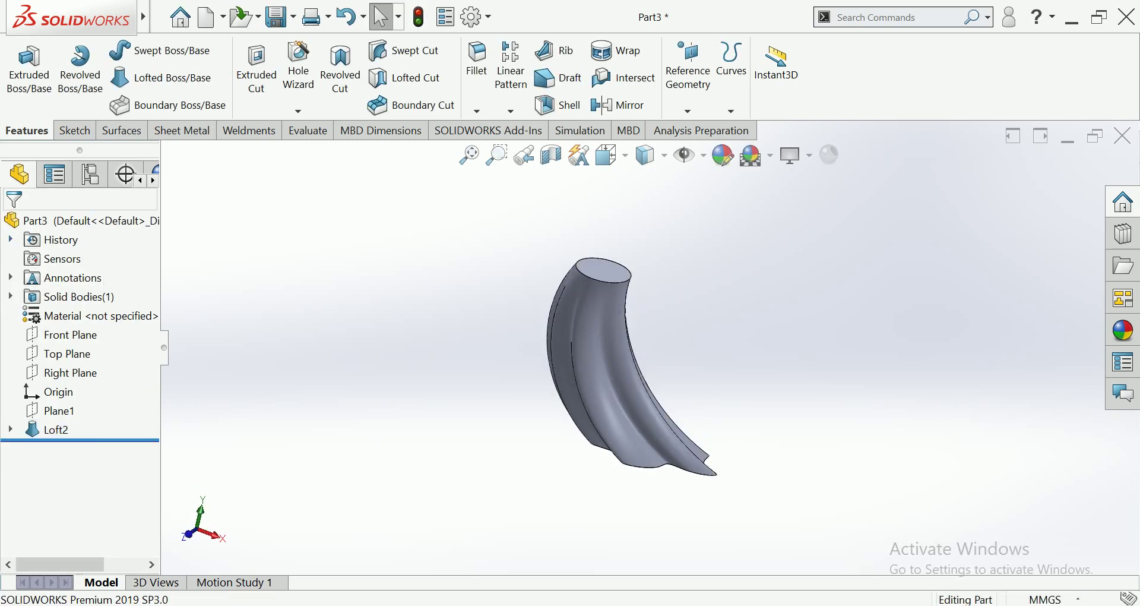
{"action": "middle_click_drag", "start_coordinate": [582, 356], "coordinate": [535, 356]}
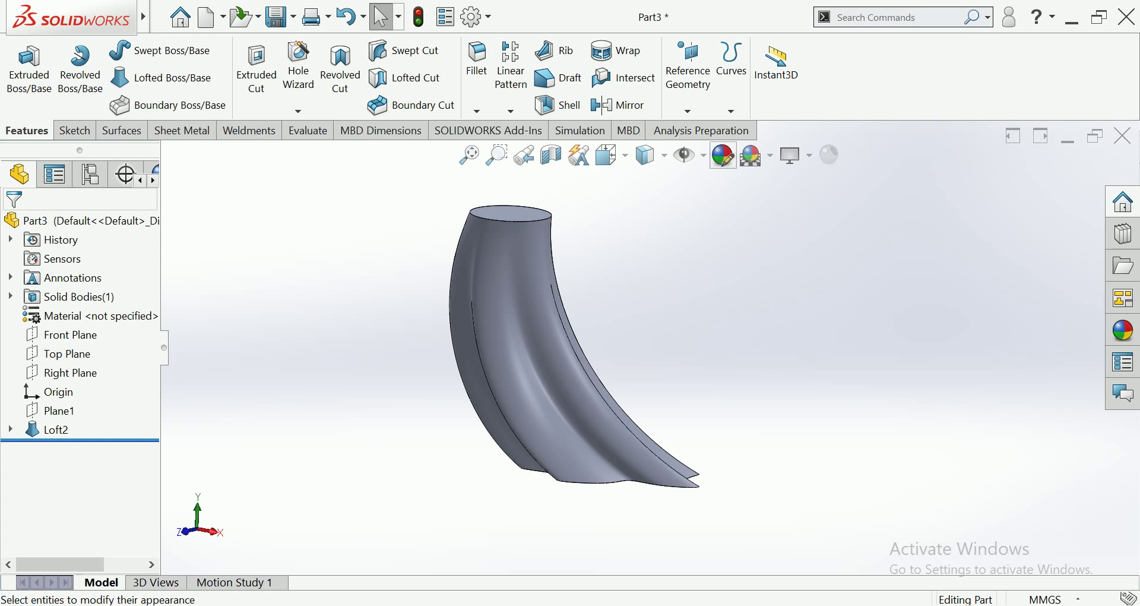
{"action": "left_click", "coordinate": [723, 155]}
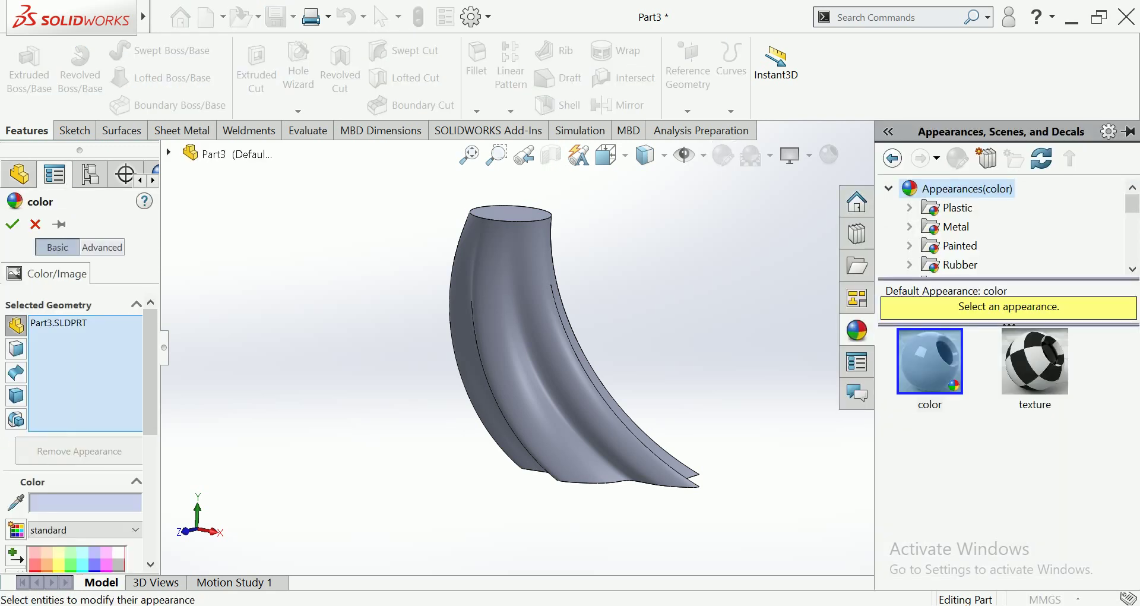
- Apply the orange-brown swatch (RGB 232, 113, 8) to the lofted horn and confirm
{"action": "scroll", "coordinate": [101, 386], "scroll_direction": "down", "scroll_amount": 3}
{"action": "scroll", "coordinate": [100, 386], "scroll_direction": "down", "scroll_amount": 3}
{"action": "scroll", "coordinate": [101, 387], "scroll_direction": "down", "scroll_amount": 2}
{"action": "left_click", "coordinate": [46, 356]}
{"action": "left_click", "coordinate": [47, 344]}
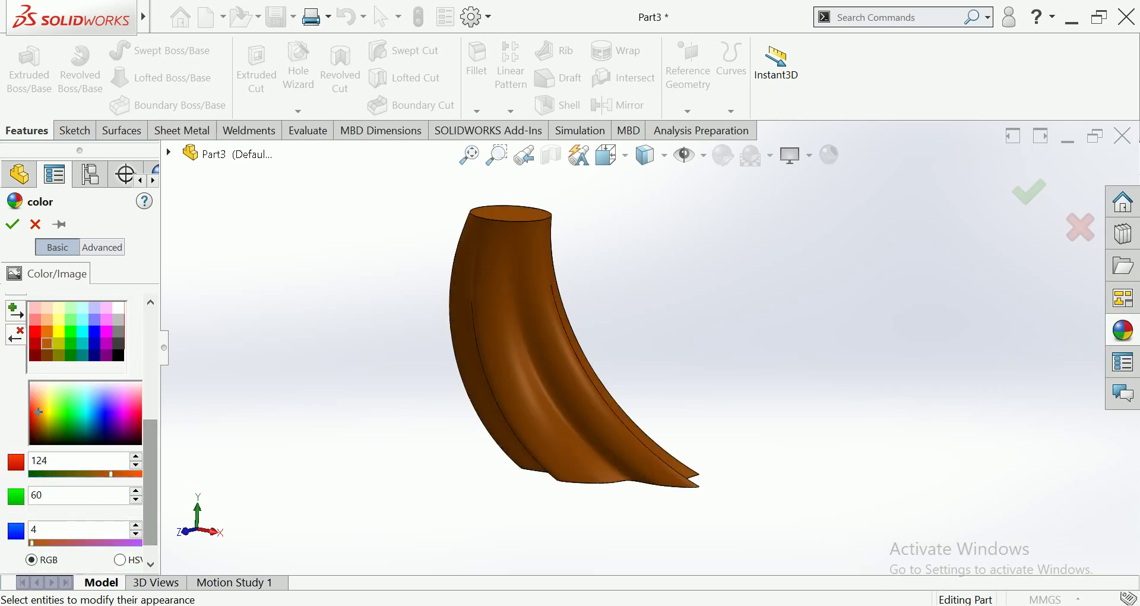
{"action": "left_click", "coordinate": [47, 331]}
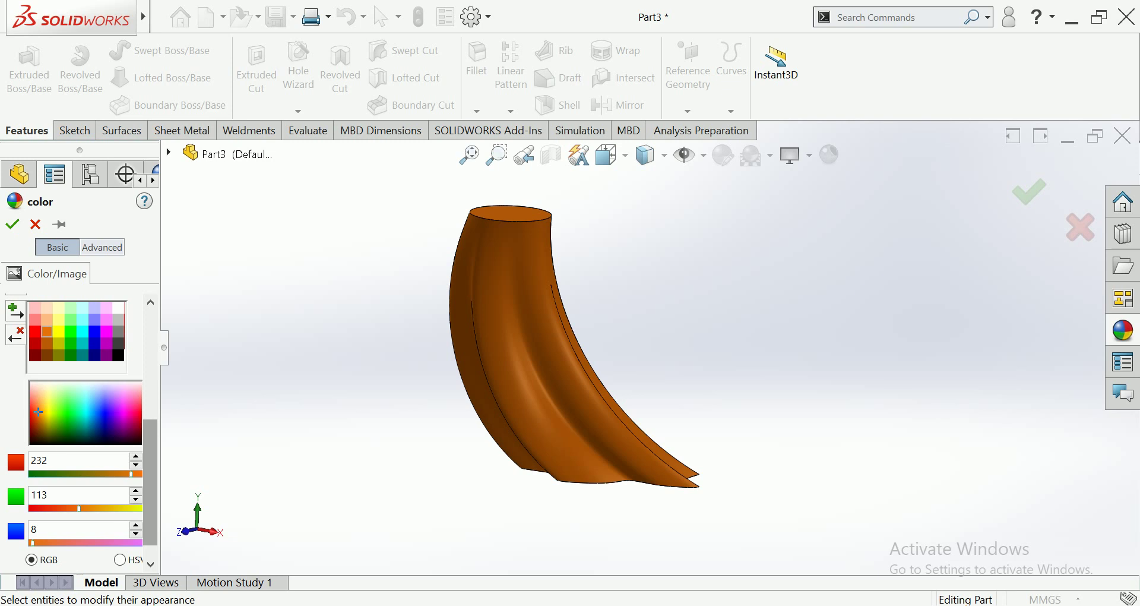
{"action": "left_click", "coordinate": [11, 224]}
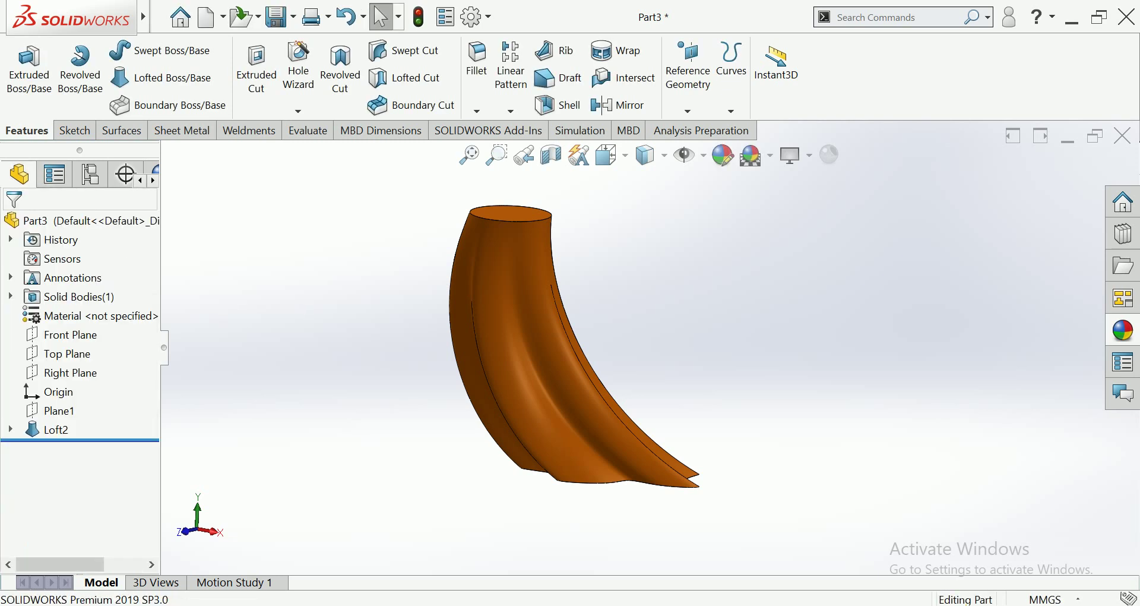
- Show the horn in Isometric view, zoomed to fit the whole body
{"action": "left_click", "coordinate": [606, 155]}
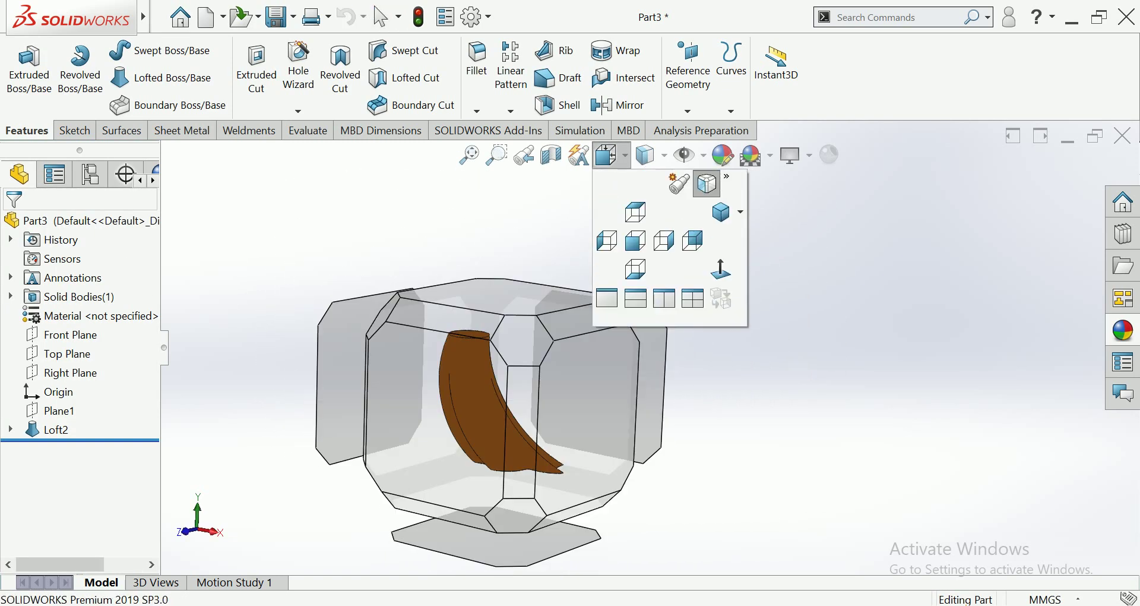
{"action": "left_click", "coordinate": [720, 211]}
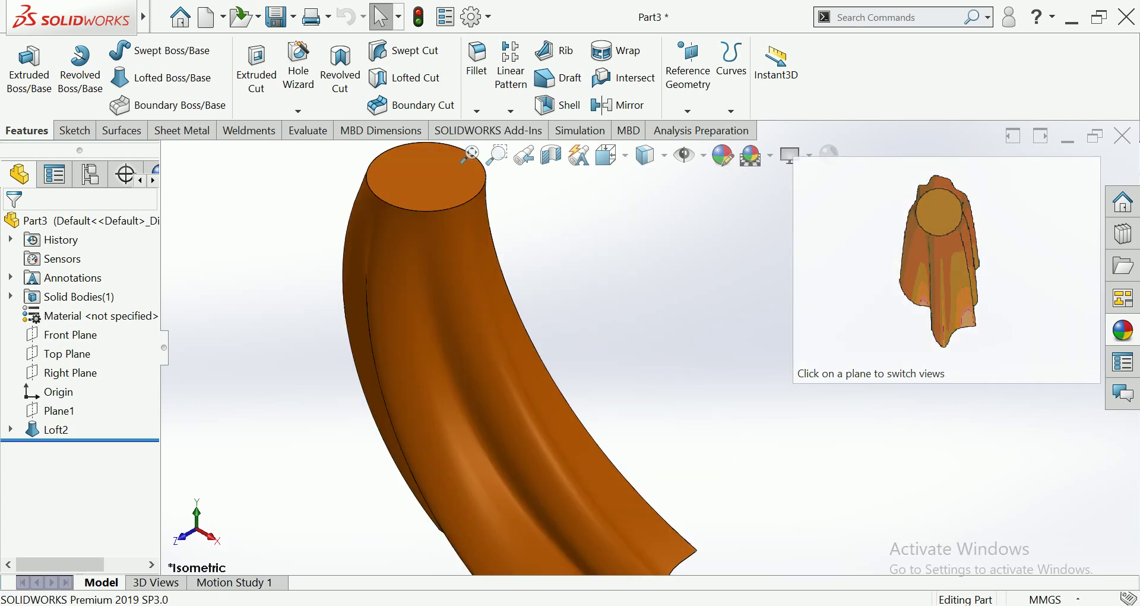
{"action": "left_click", "coordinate": [469, 155]}
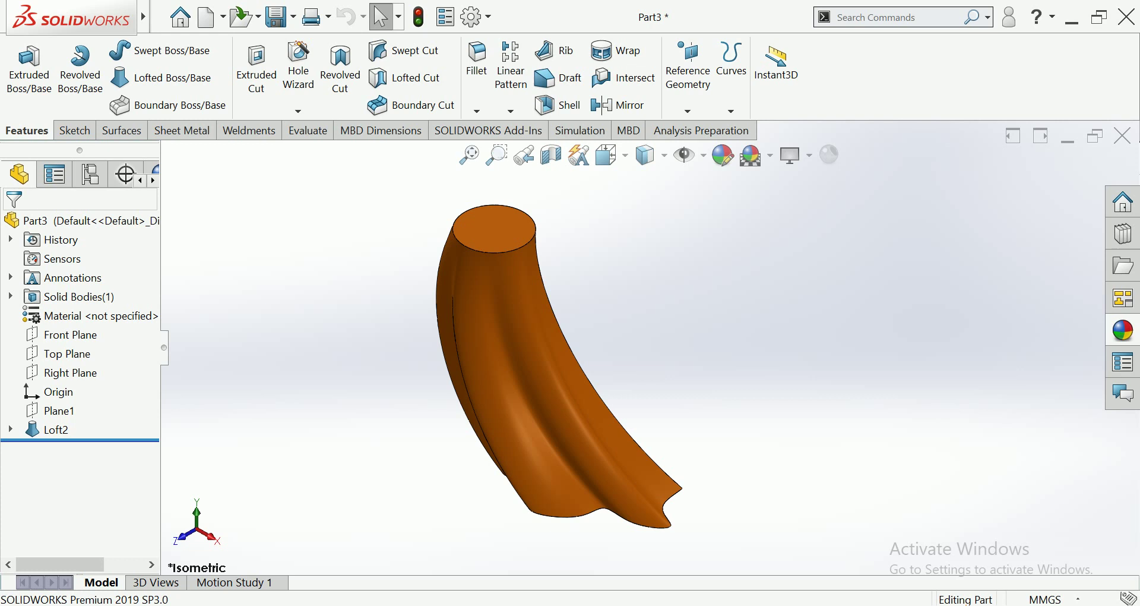
{"action": "scroll", "coordinate": [323, 246], "scroll_direction": "up", "scroll_amount": 1}
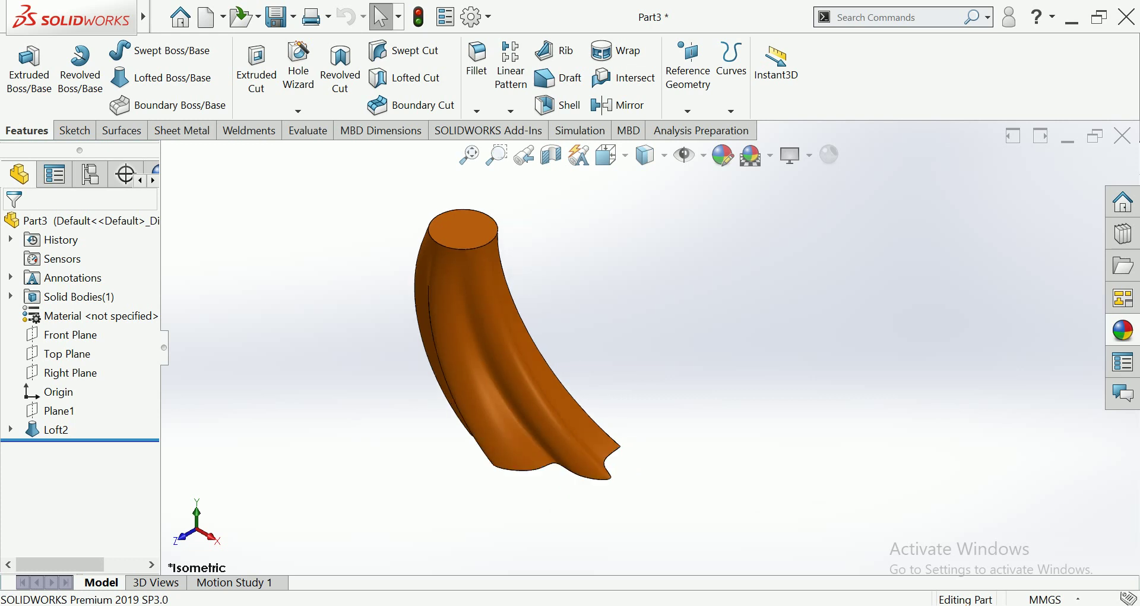
{"action": "scroll", "coordinate": [671, 314], "scroll_direction": "down", "scroll_amount": 1}
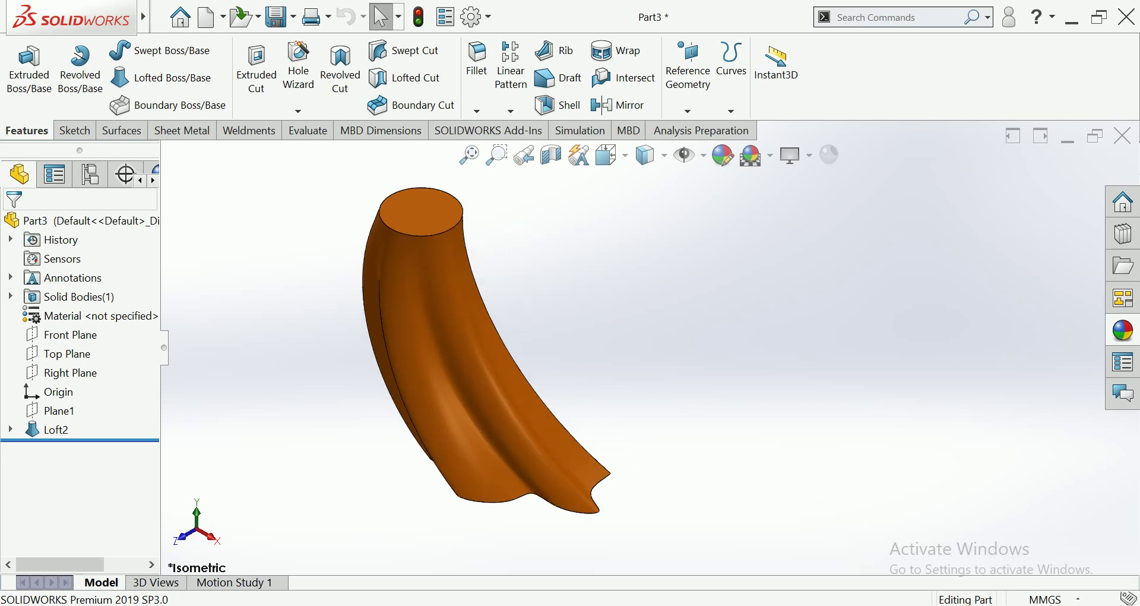